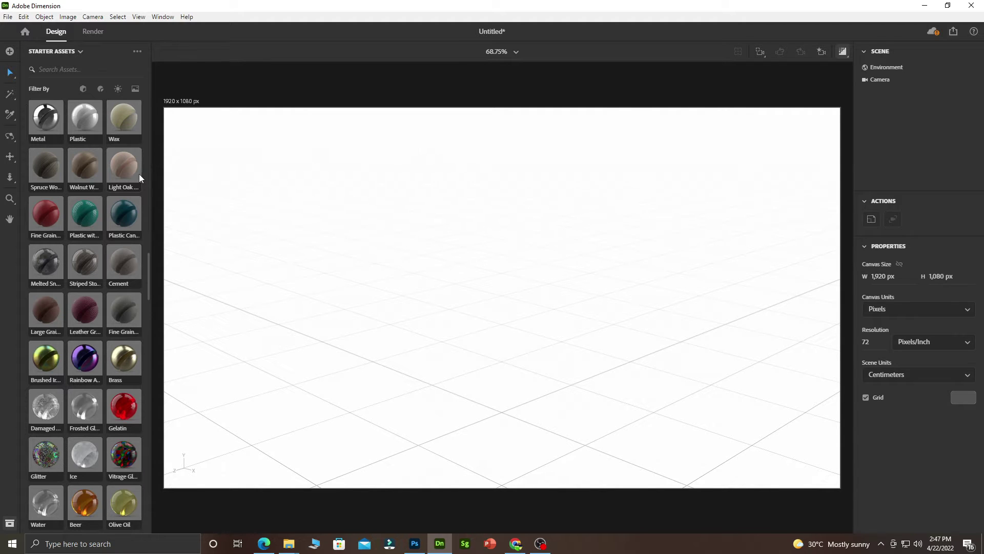
Step: Scroll the Starter Assets panel up to show the Basic Shapes section
scroll(84, 210, "up", 20)
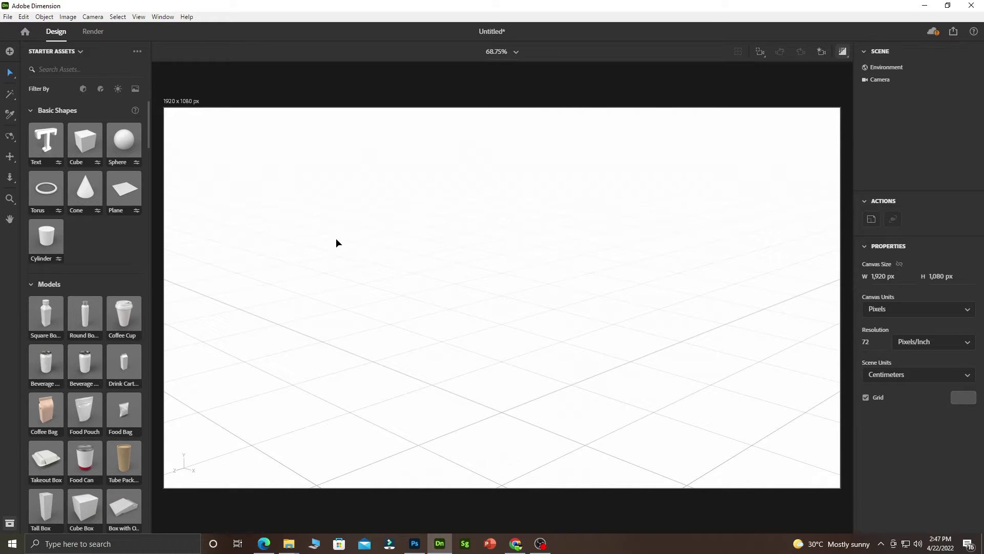
Step: Add the default 'Lorem ipsum' 3D text, move it left and rotate it to face the camera
left_click(649, 421)
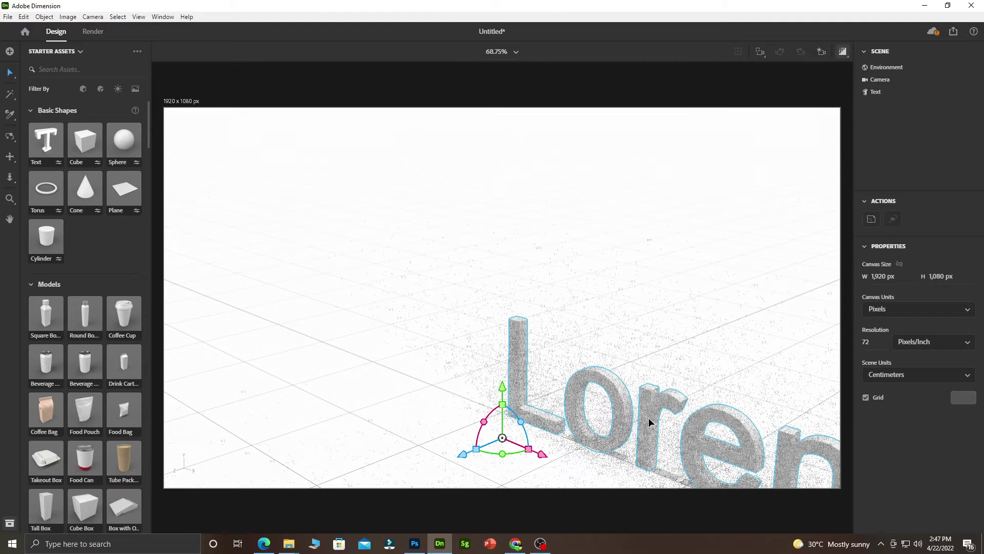
left_click_drag(541, 453, 287, 267)
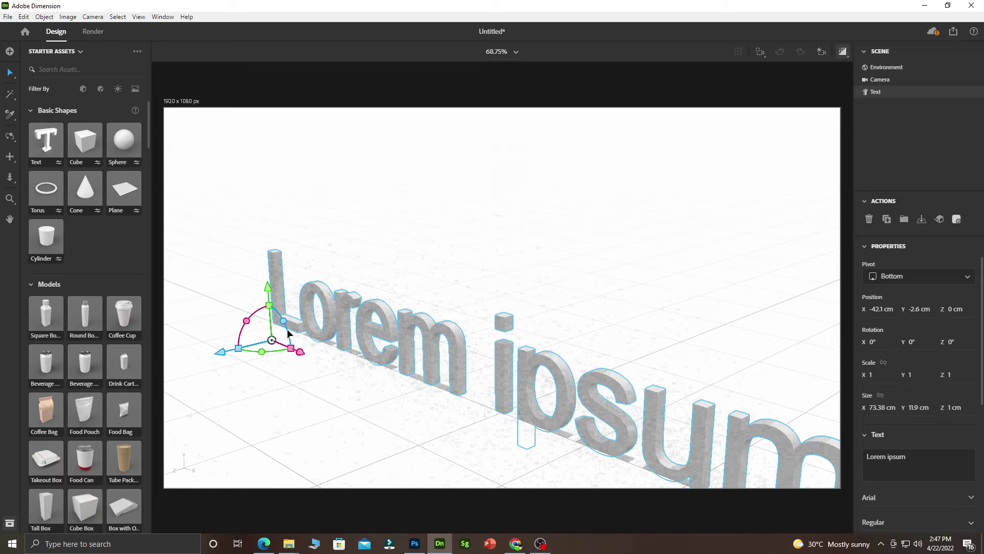
left_click_drag(261, 352, 300, 362)
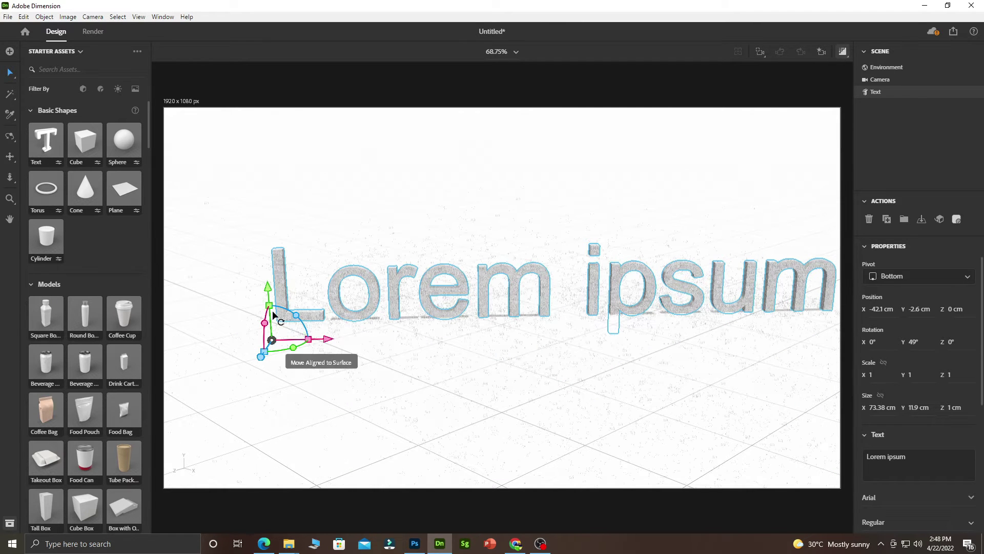
left_click_drag(265, 326, 266, 324)
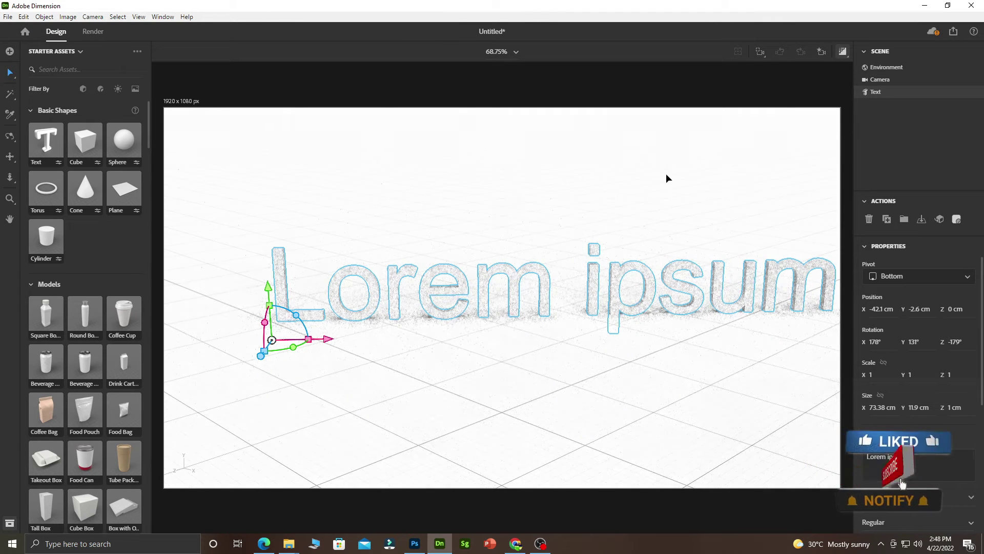
left_click_drag(333, 340, 295, 342)
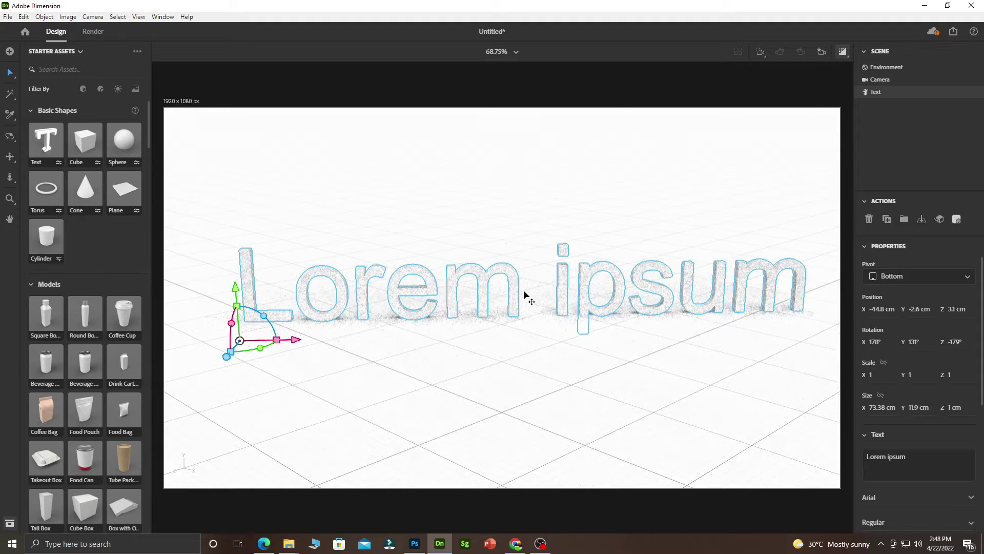
Step: Try the Orbit, Pan and Dolly camera tools, panning the view slightly left
key("1")
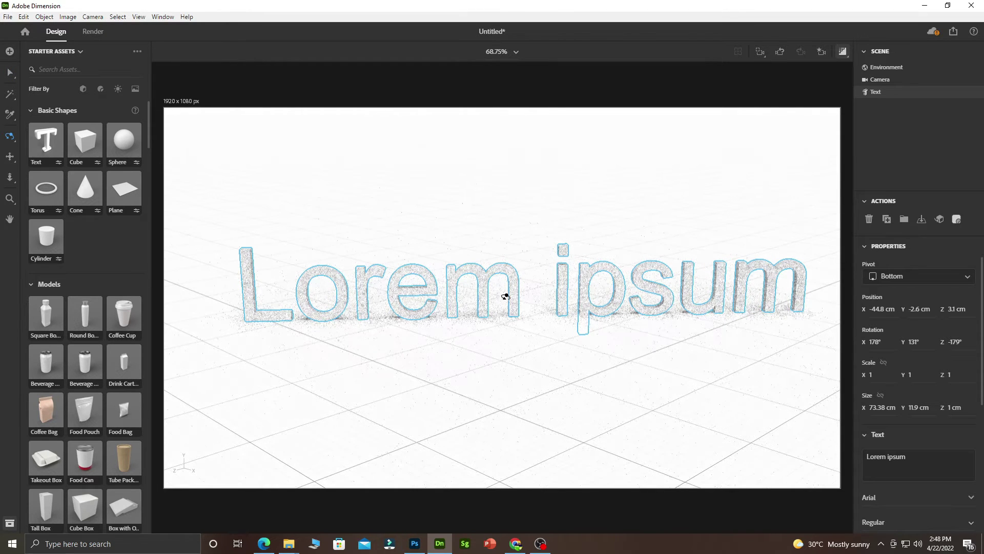
key("2")
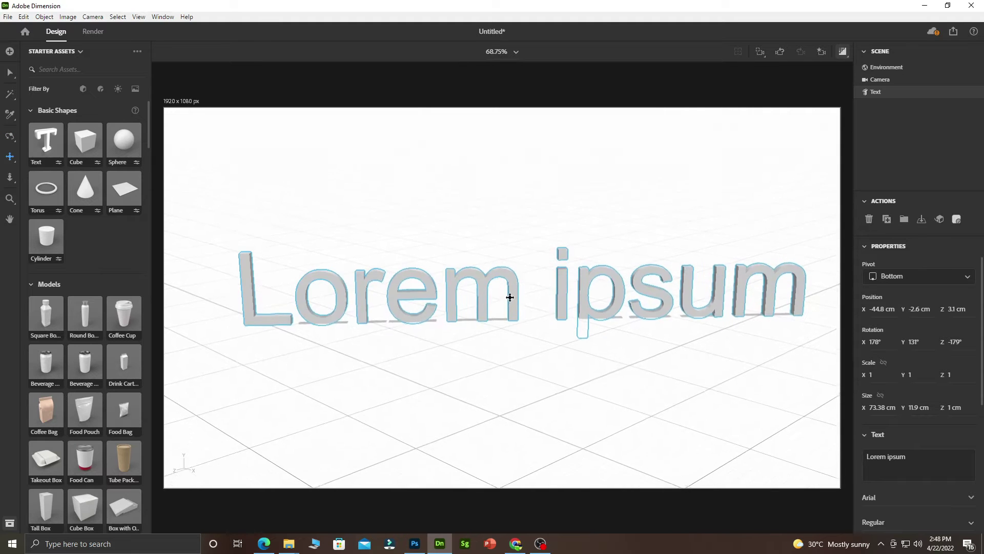
left_click_drag(540, 304, 508, 304)
key("3")
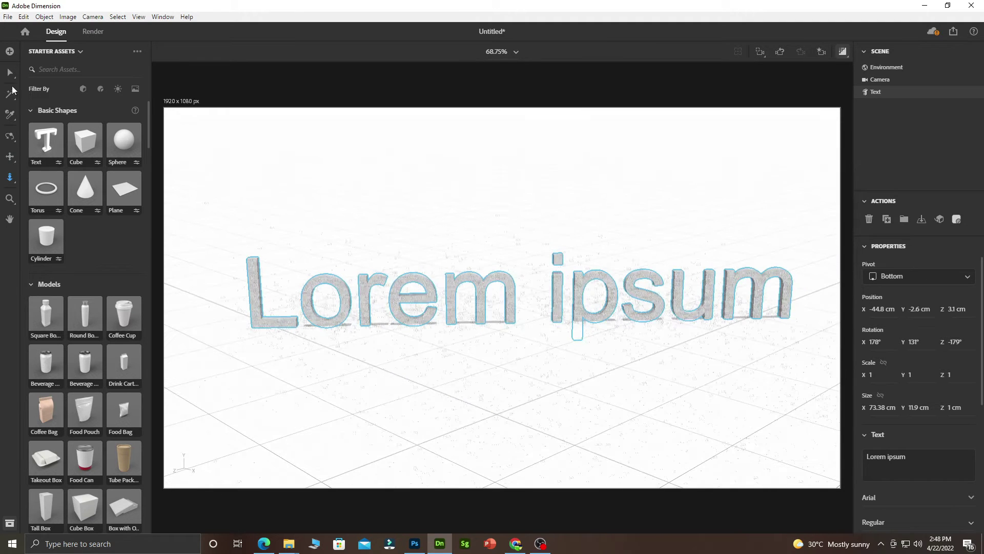
Step: Replace 'Lorem ipsum' with 'DESIGN' and set the view to the first zoom preset
left_click(9, 136)
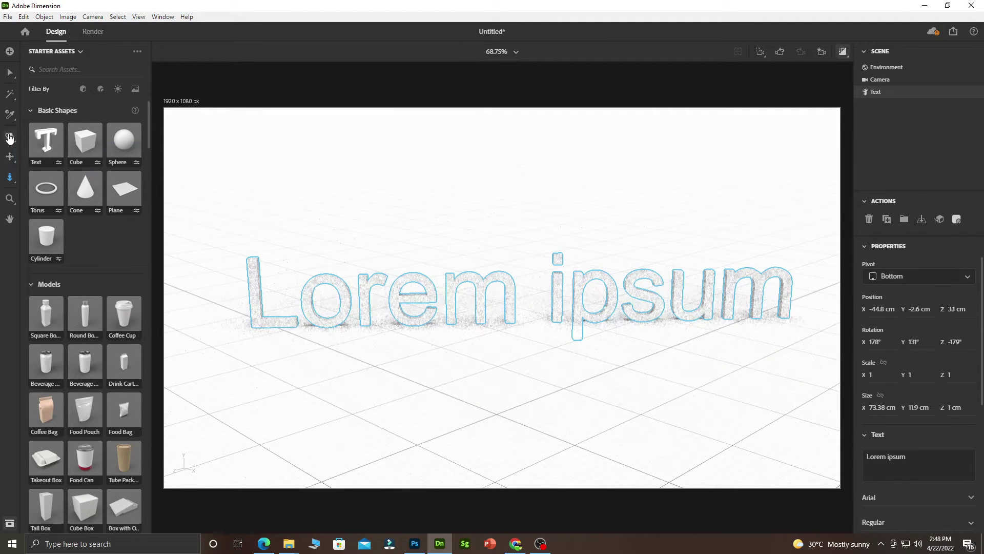
left_click(918, 458)
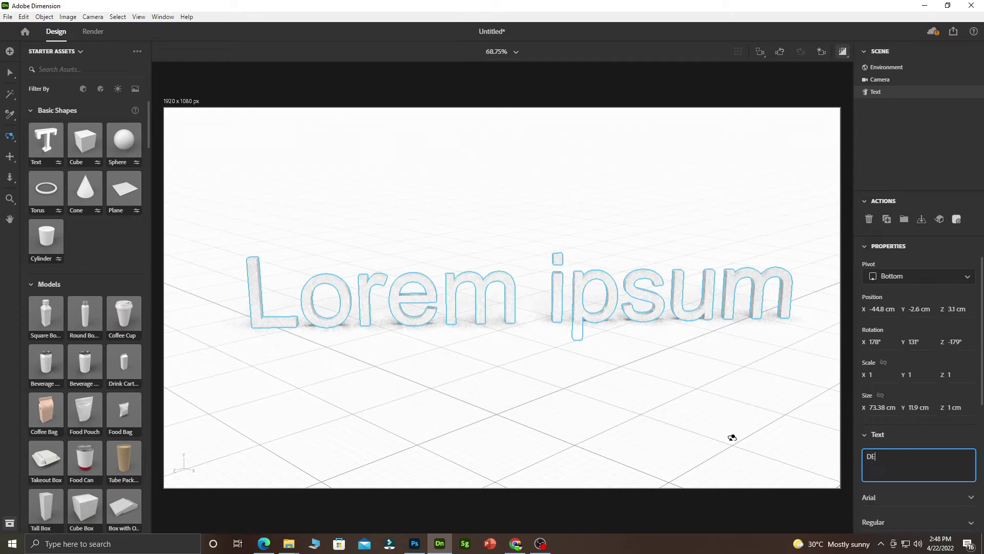
type("DE")
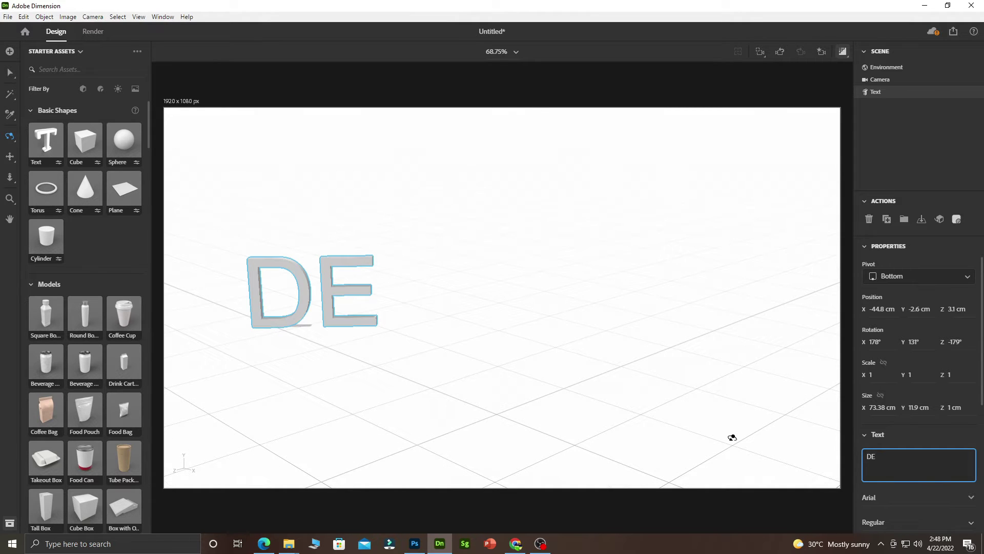
type("SIGN")
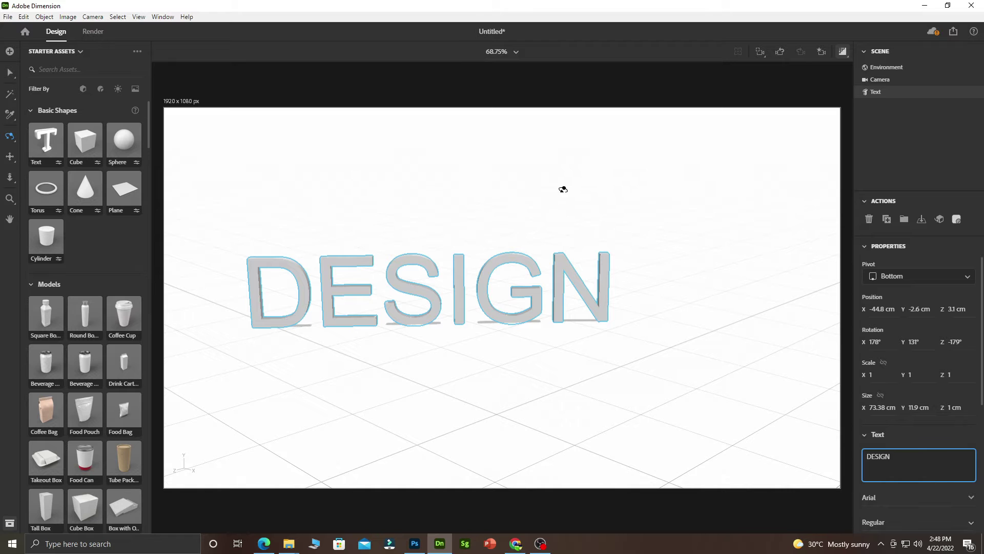
left_click(507, 50)
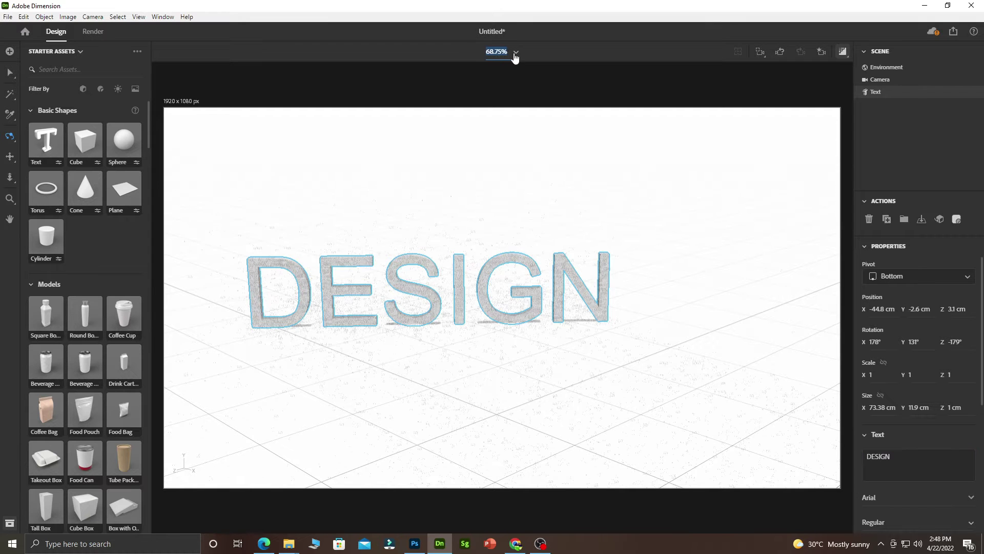
left_click(516, 52)
left_click(497, 71)
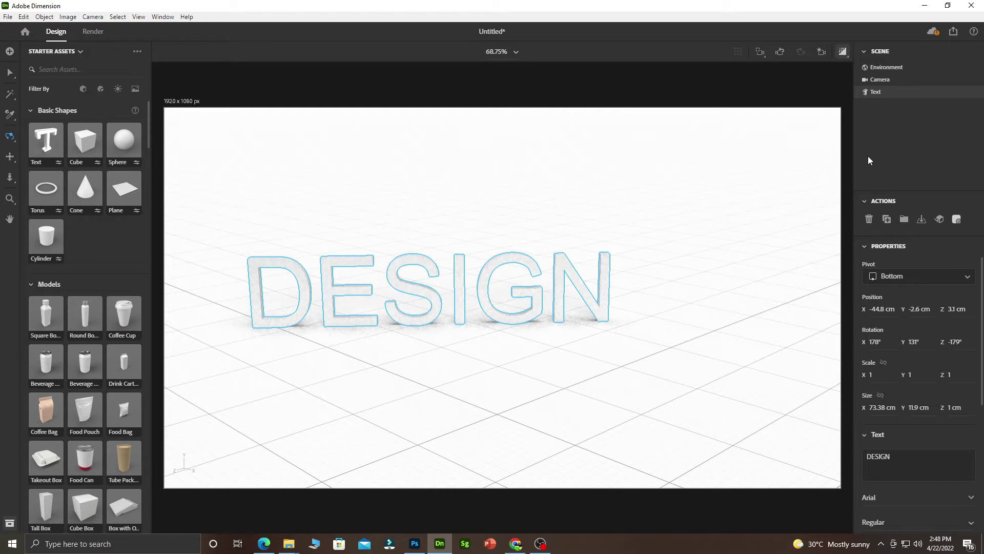
Step: Bookmark the current camera angle as 'View 1' and confirm it in Camera Bookmarks
left_click(821, 53)
left_click(839, 161)
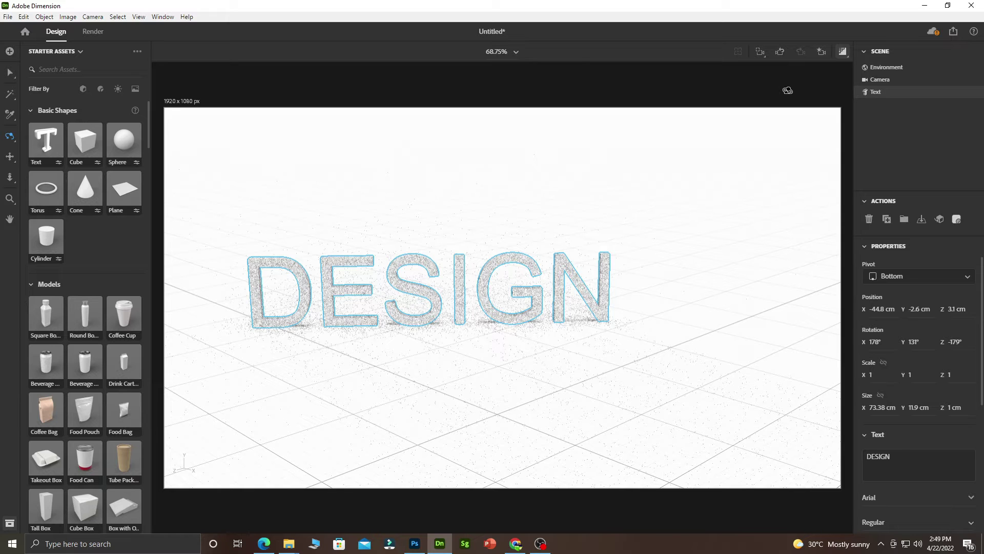
left_click(822, 52)
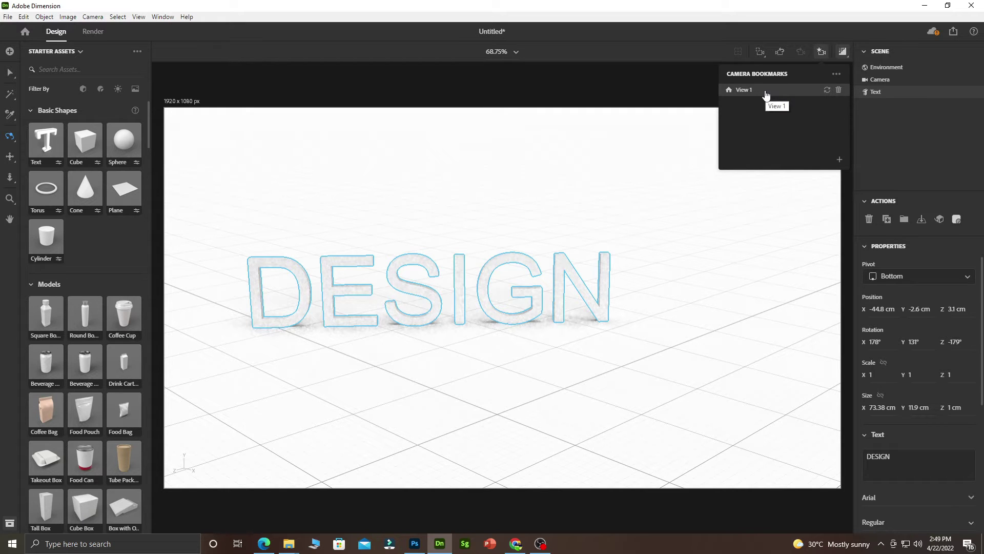
left_click(765, 91)
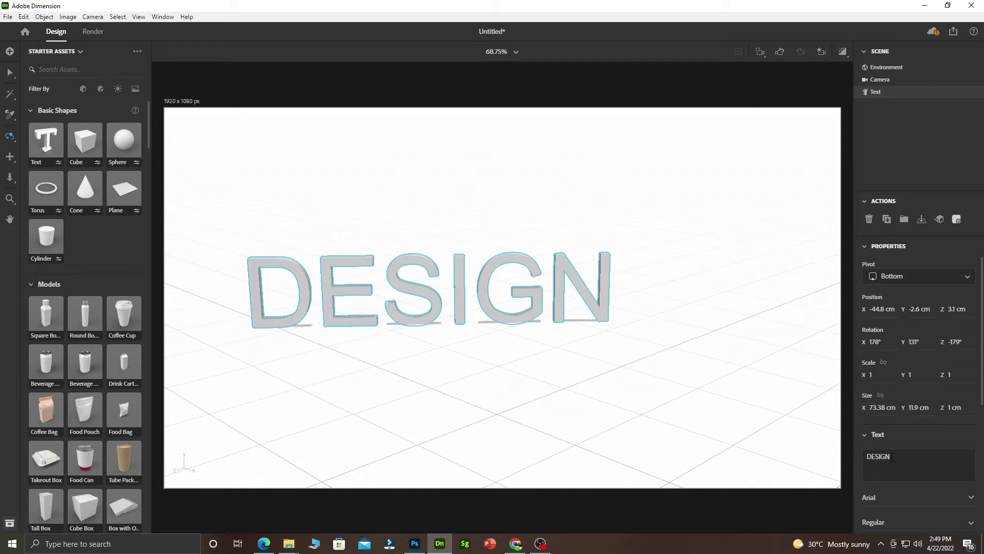
Step: Change the DESIGN text font to Arca Majora 3 with the Heavy weight
scroll(974, 353, "down", 3)
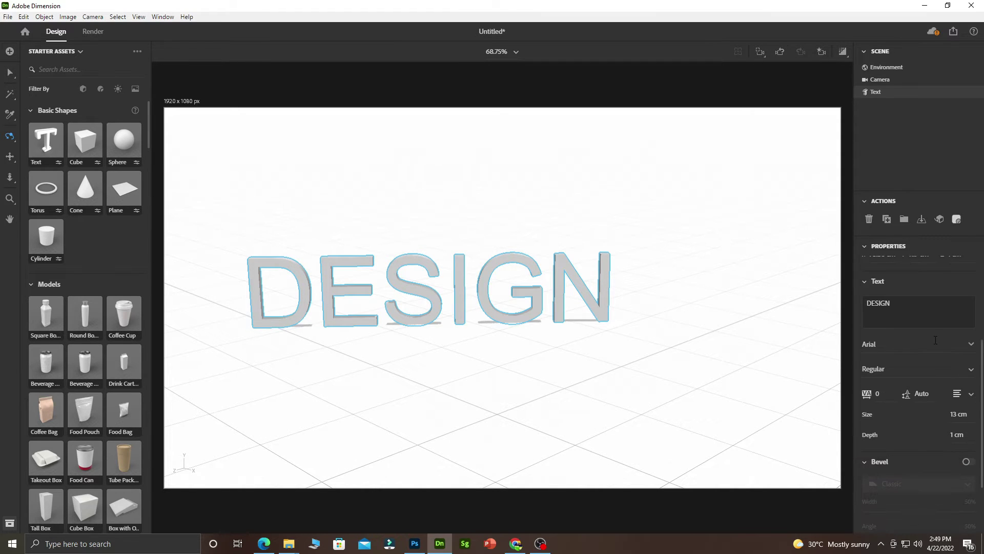
left_click(971, 347)
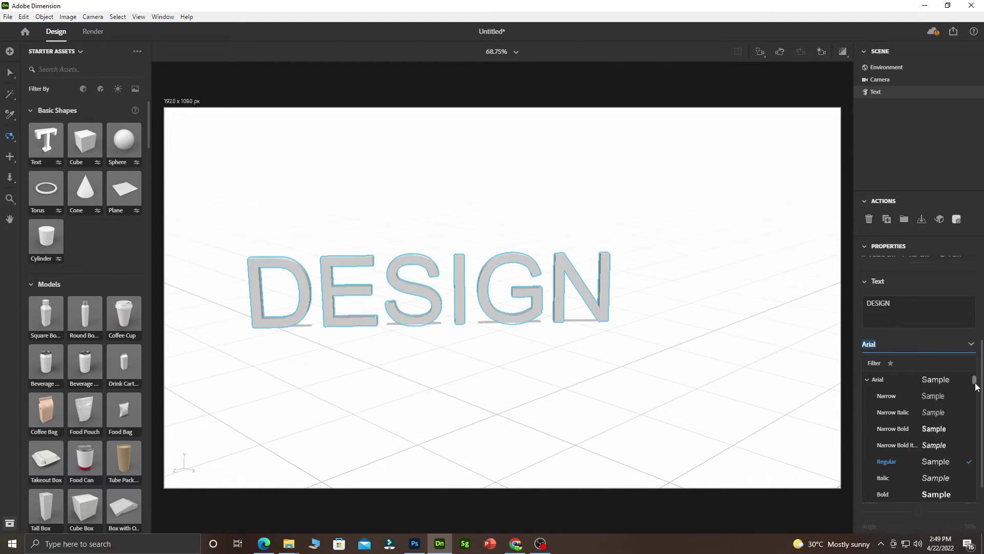
left_click_drag(975, 386, 975, 375)
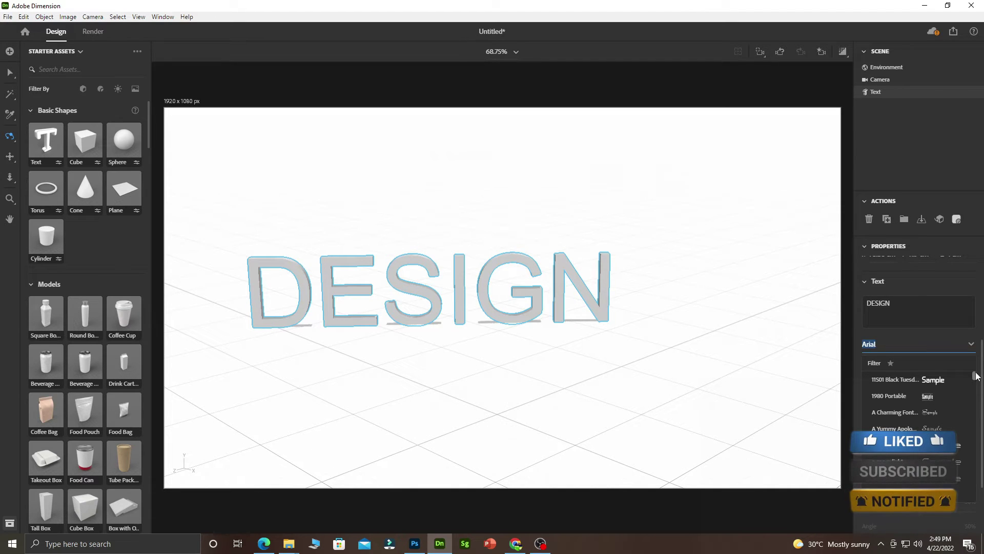
left_click_drag(976, 376, 978, 386)
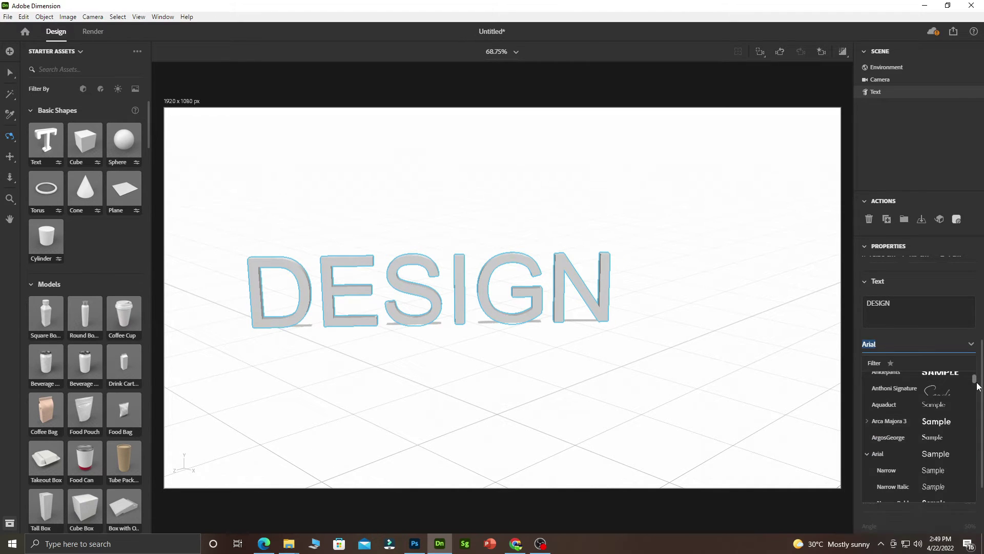
left_click(935, 422)
left_click(894, 369)
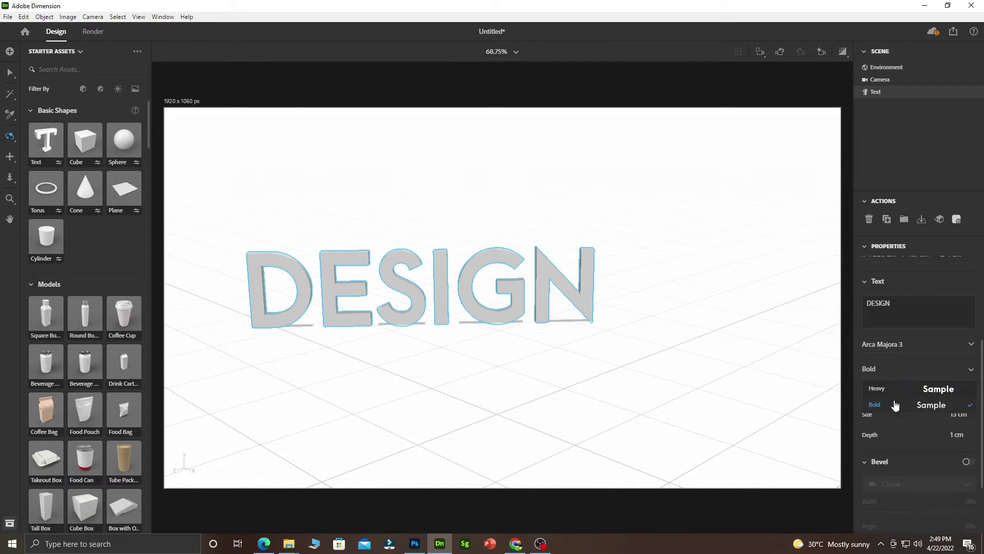
left_click(885, 388)
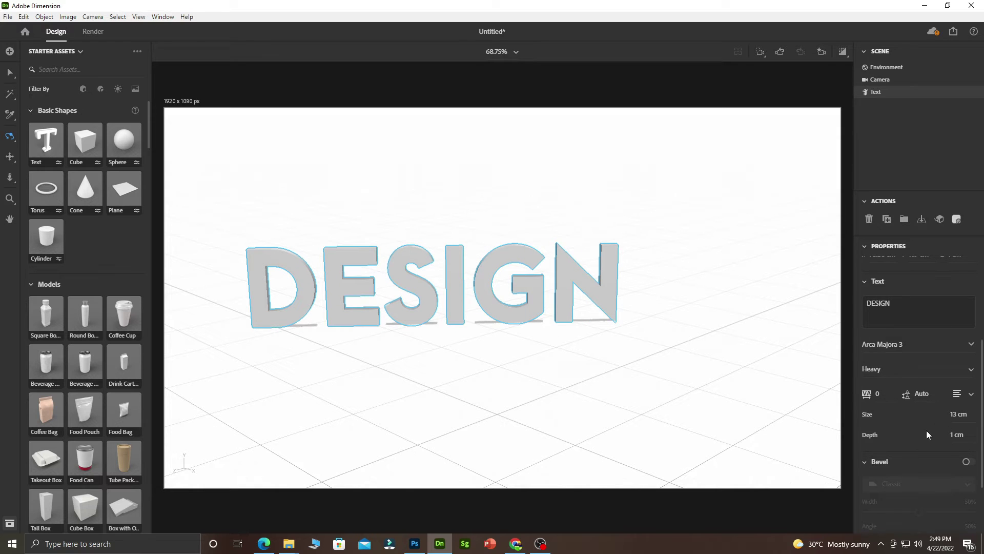
left_click(955, 414)
Step: Set the text size to 19 cm and increase its extrusion depth to 6 cm
type("19")
key("Return")
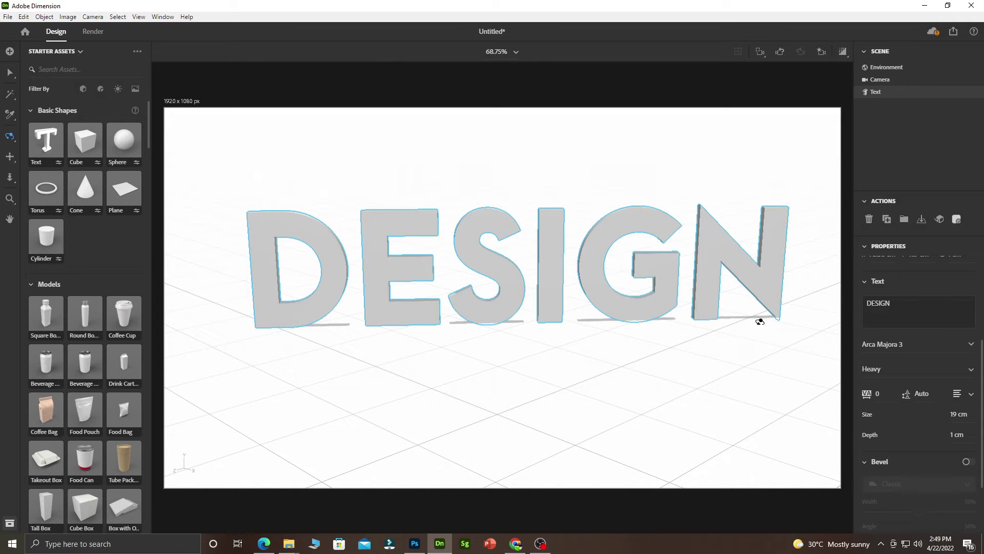
left_click_drag(780, 298, 549, 283)
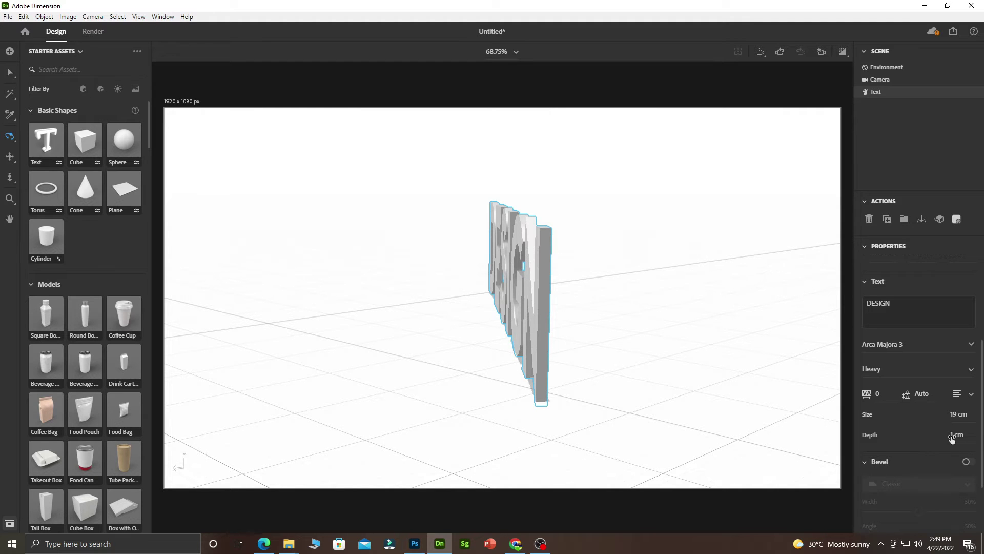
left_click_drag(952, 435, 981, 433)
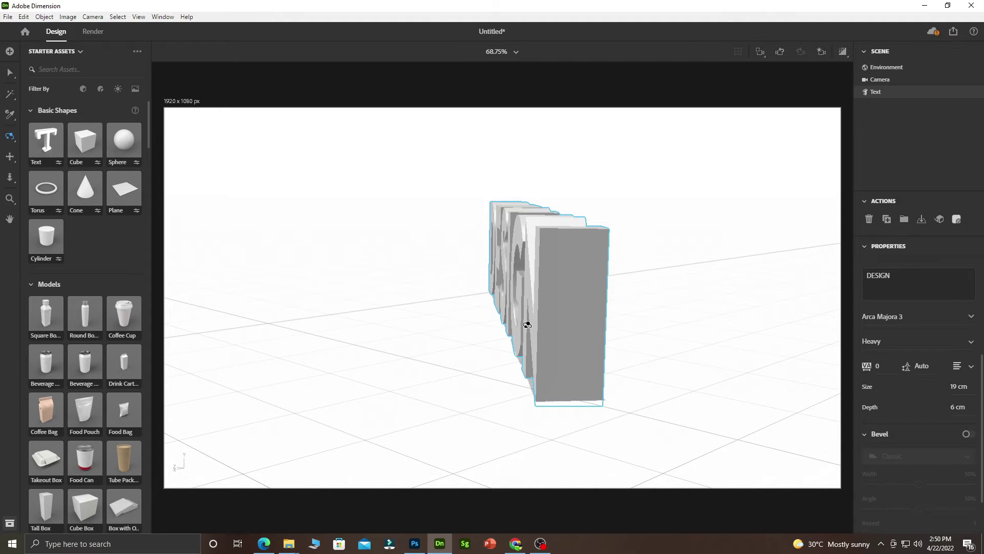
left_click_drag(527, 324, 556, 341)
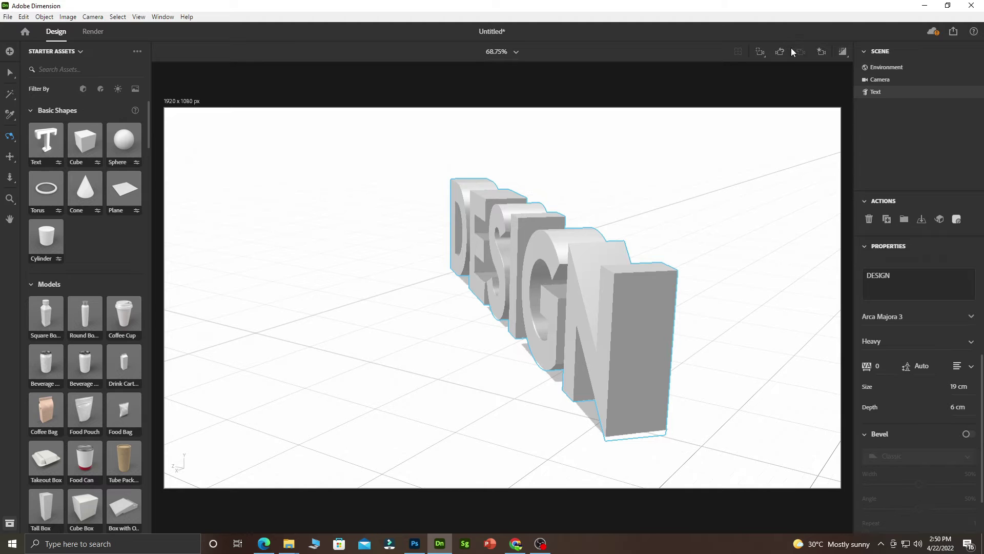
Step: Return the camera to the saved View 1 front angle
left_click(821, 53)
left_click(768, 90)
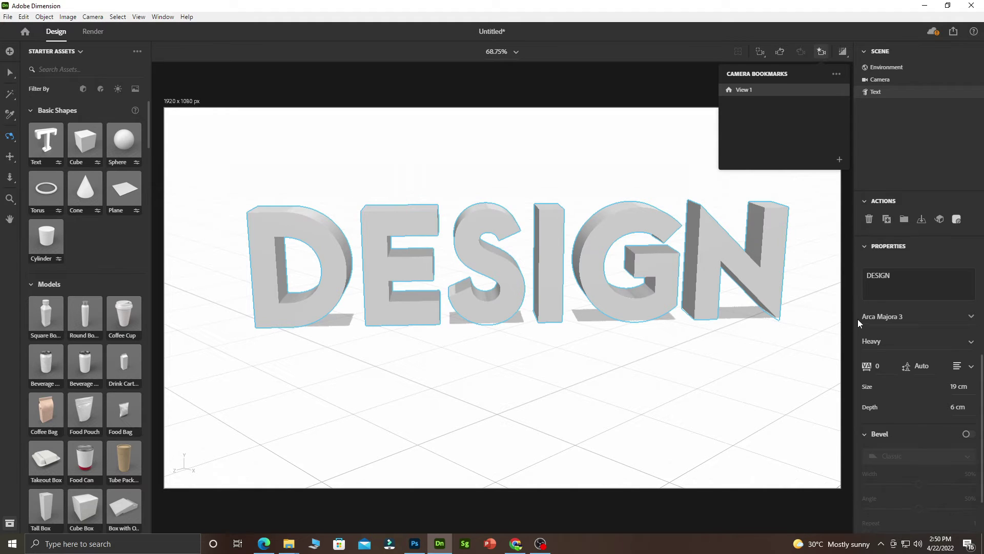
left_click(903, 438)
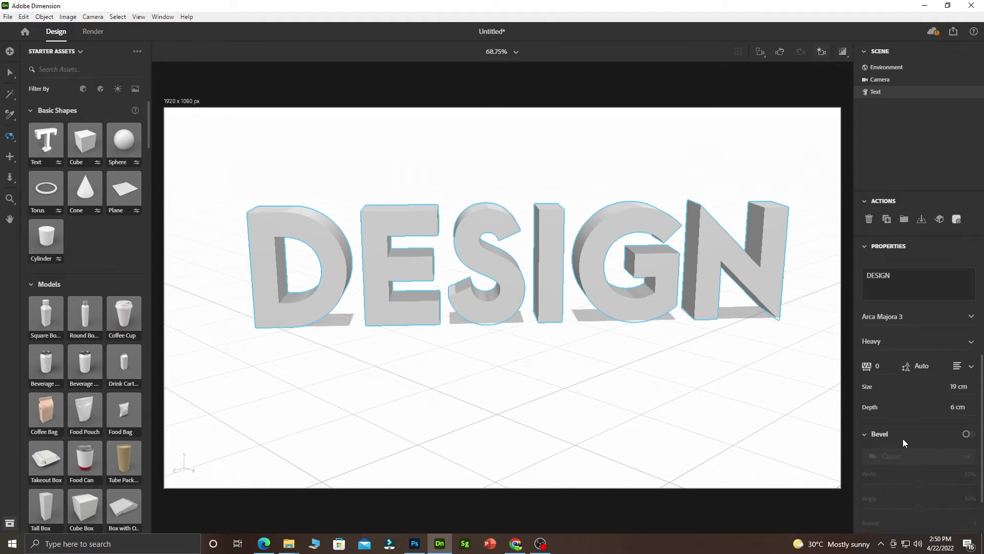
Step: Apply a Round Outline bevel to the letters with 49% angle and 2 repeats
left_click(10, 72)
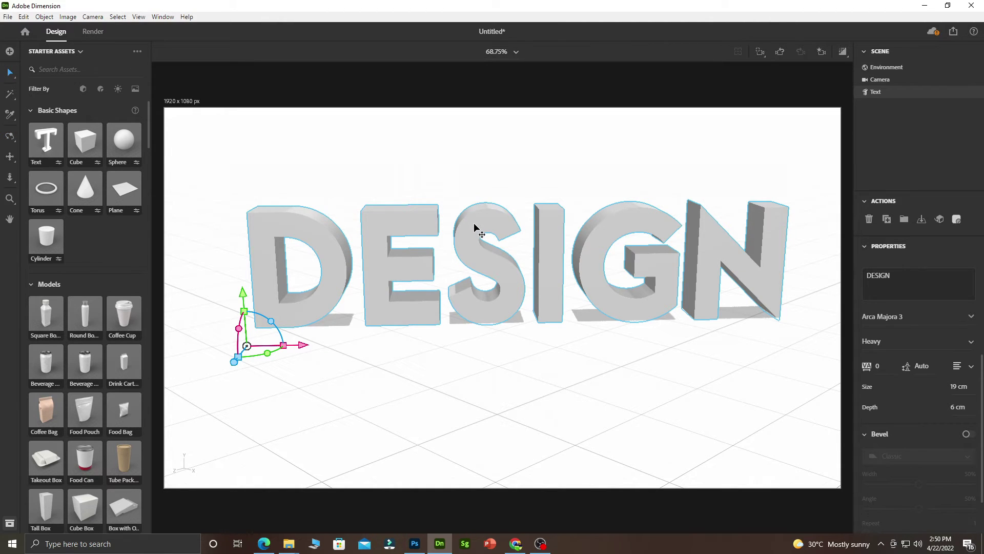
key("3")
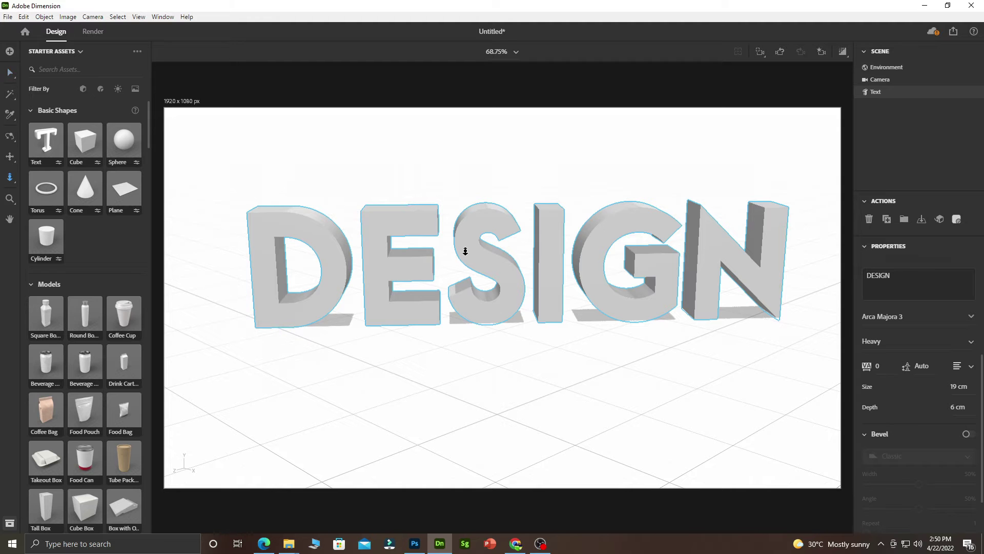
left_click_drag(472, 235, 498, 234)
key("2")
key("3")
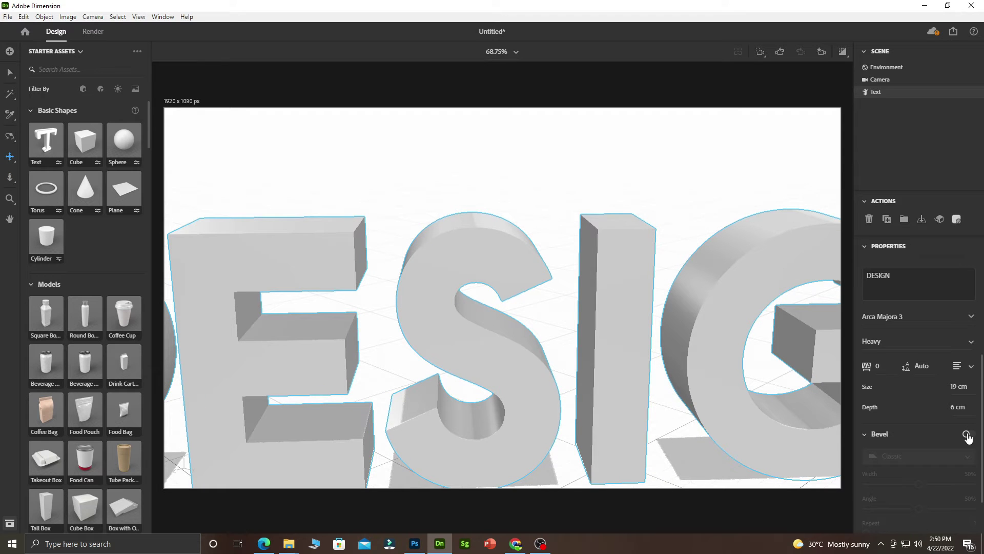
left_click(967, 435)
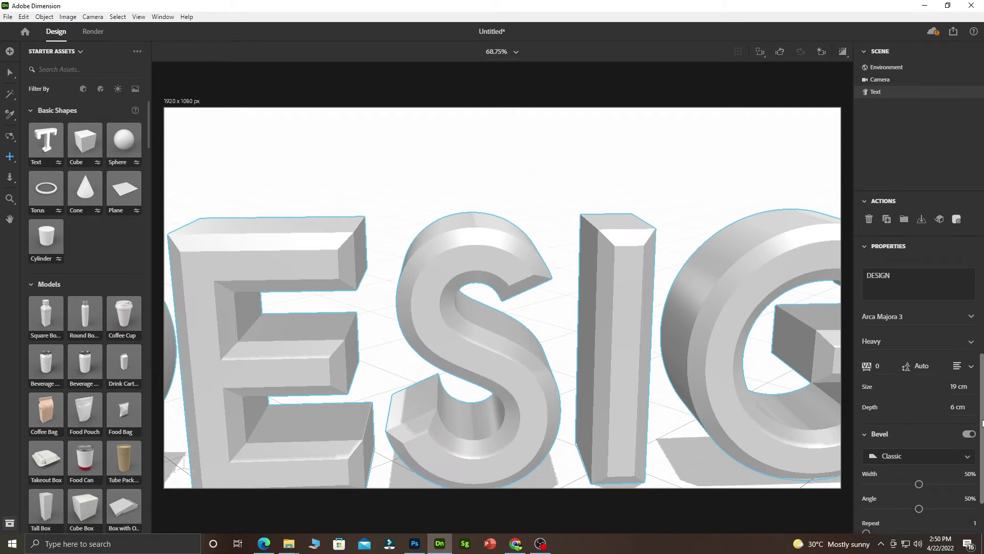
scroll(889, 430, "down", 2)
left_click(904, 410)
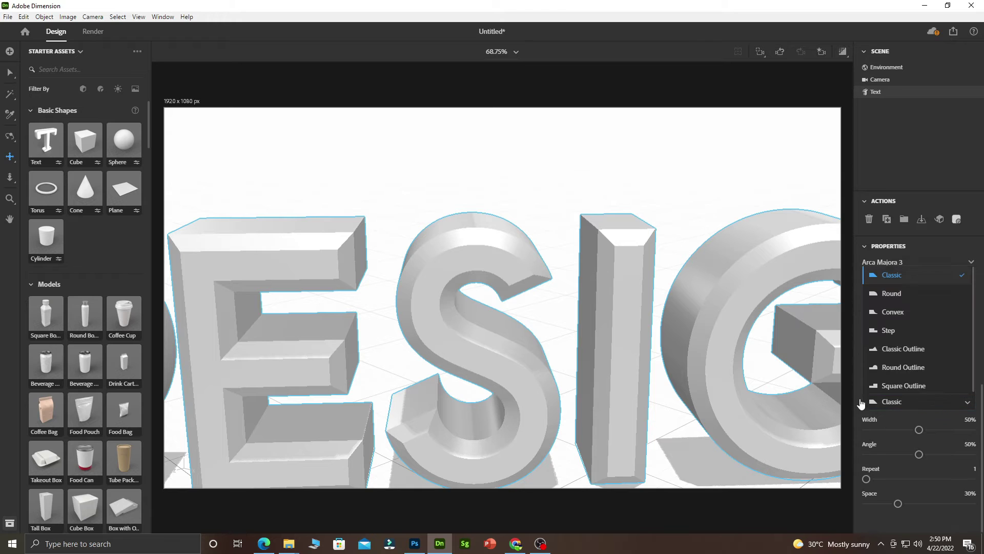
left_click(903, 366)
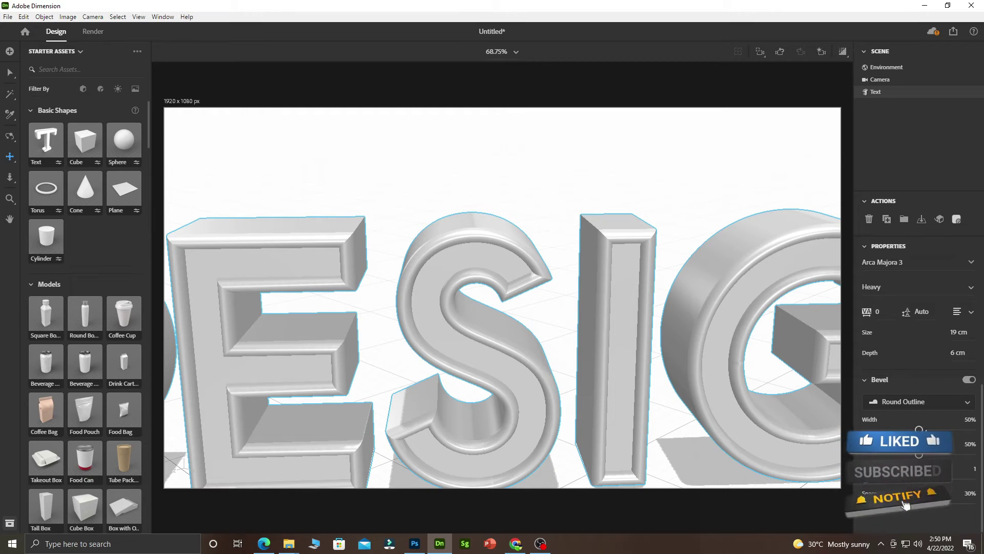
left_click_drag(919, 429, 928, 456)
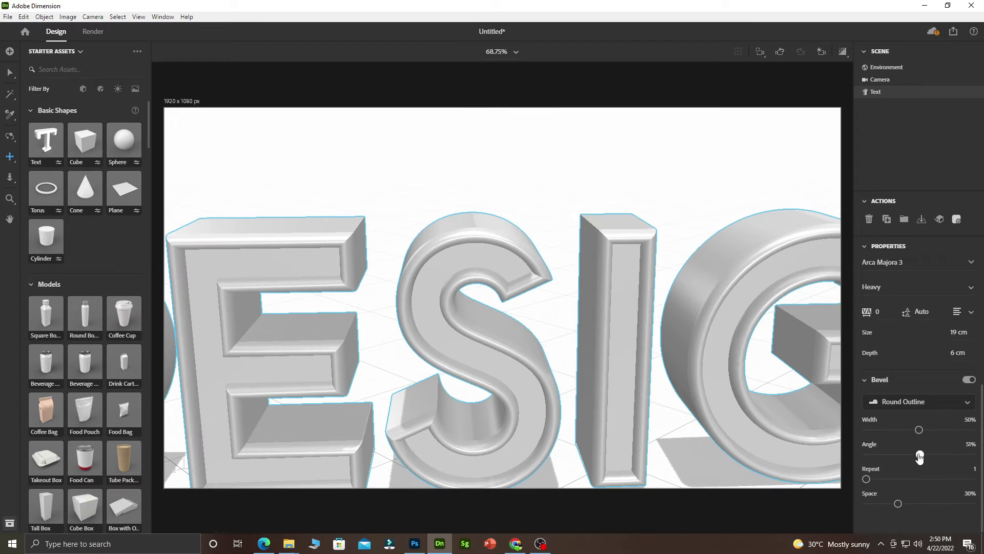
left_click_drag(867, 479, 890, 480)
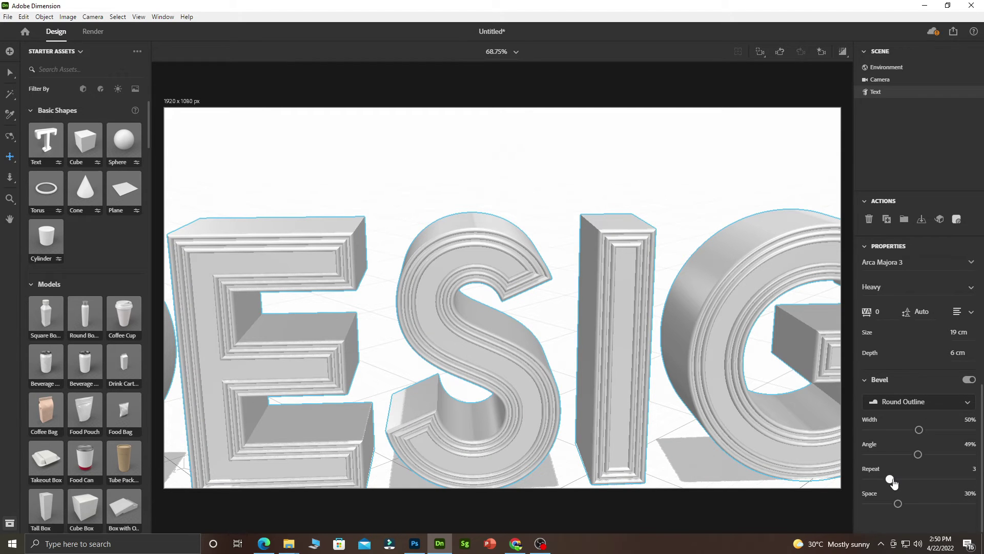
left_click_drag(893, 482, 878, 482)
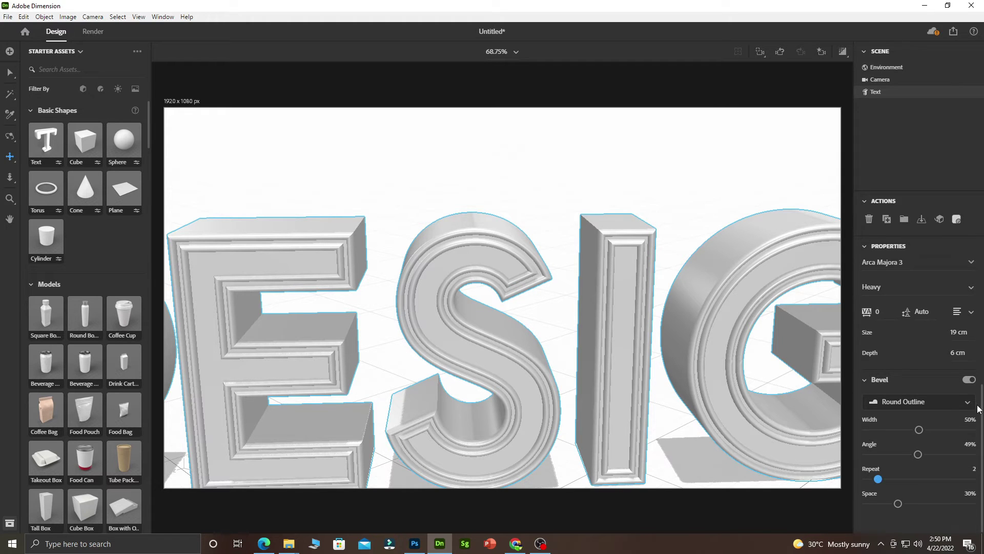
Step: Collapse the Bevel settings and jump the camera back to View 1
left_click(870, 383)
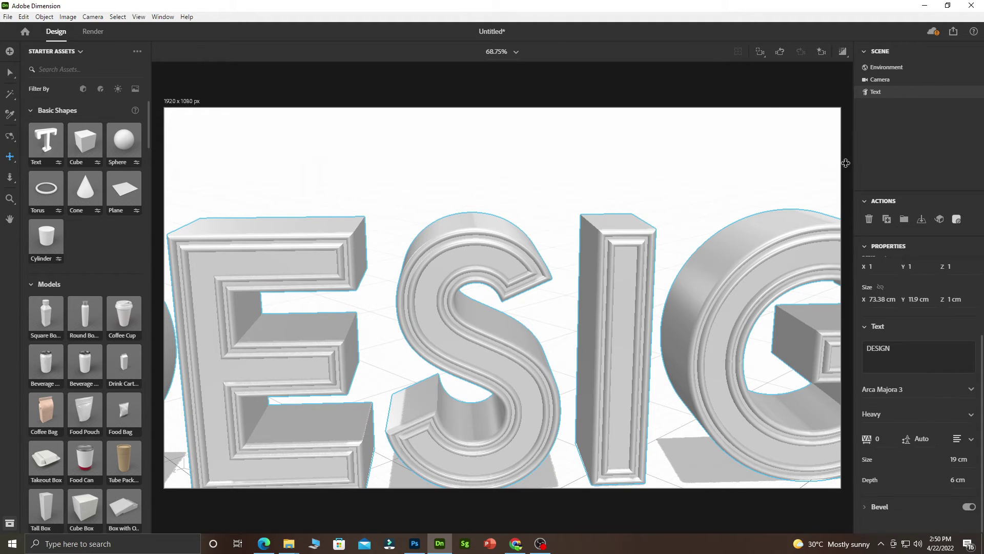
left_click(821, 52)
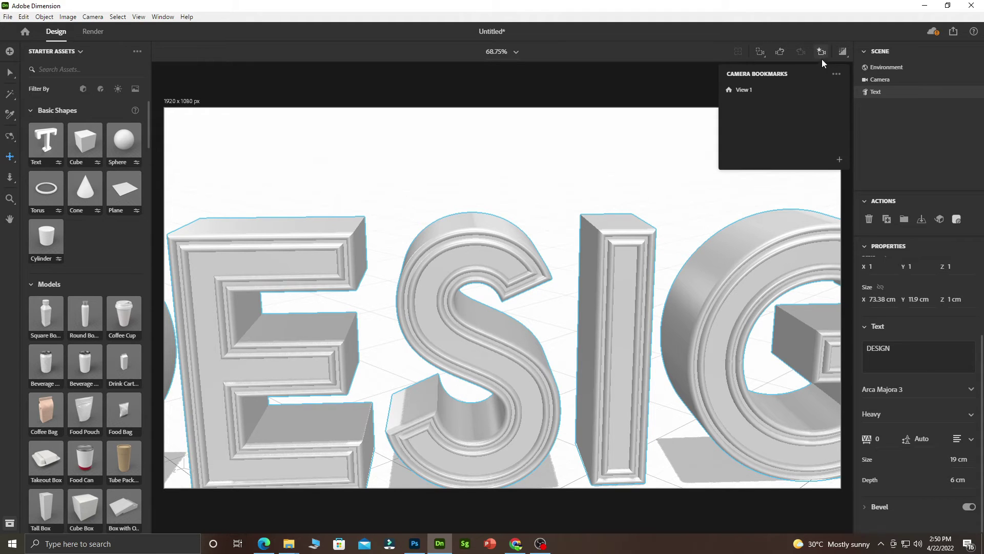
left_click(766, 89)
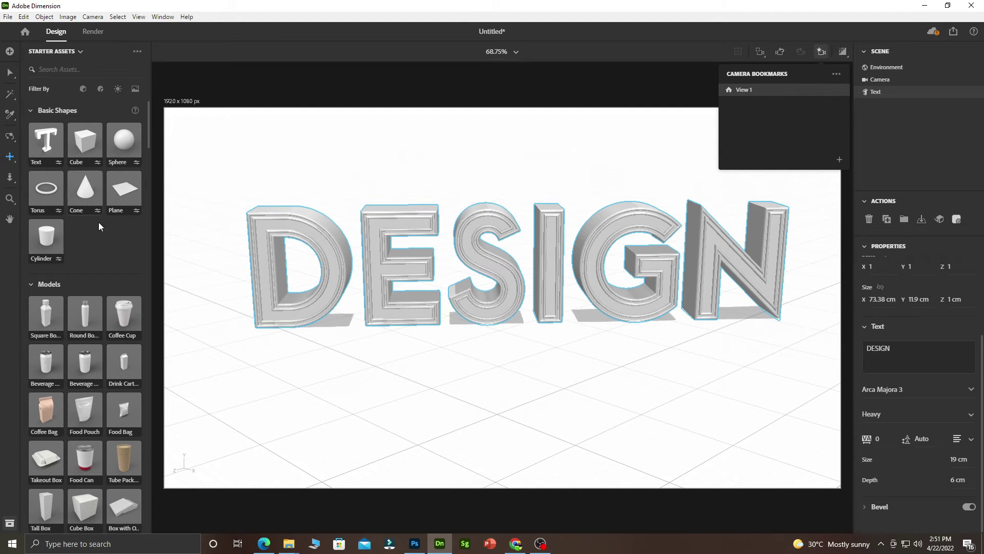
Step: Drag the Clean Gold Substance material onto the DESIGN text and show its material parts
scroll(81, 282, "down", 10)
scroll(85, 301, "down", 10)
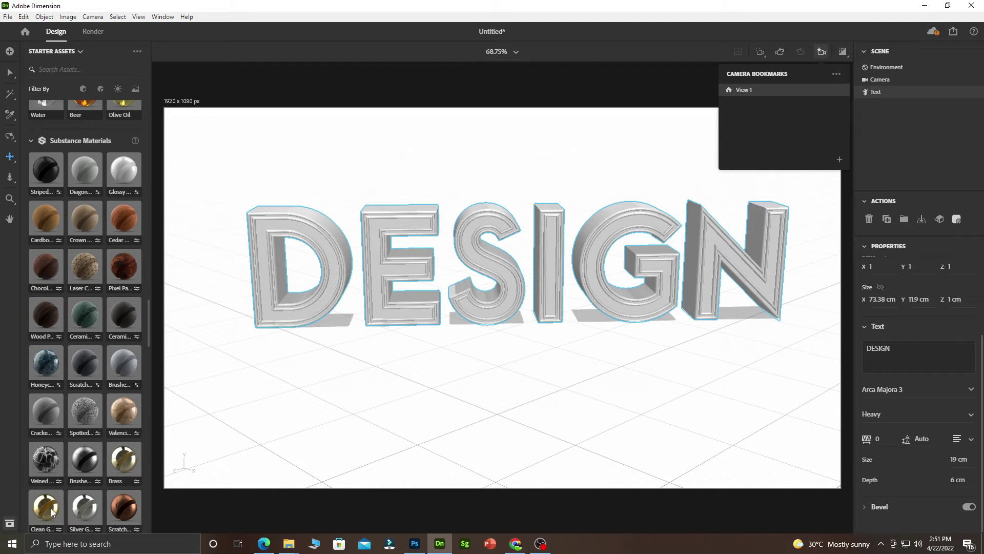
left_click_drag(49, 510, 383, 246)
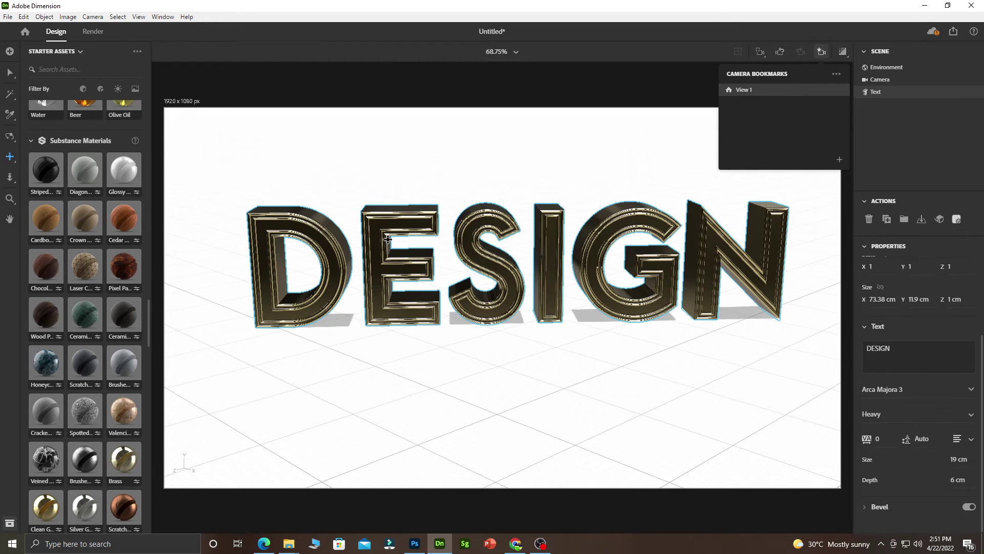
double_click(882, 92)
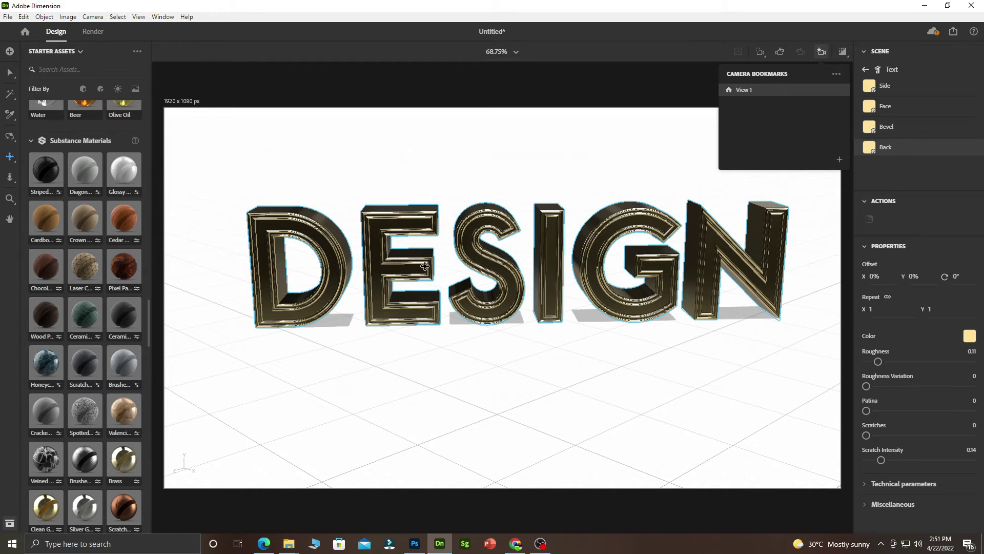
Step: Frame the gold DESIGN word head-on and turn on the live render preview
middle_click_drag(451, 262, 466, 328)
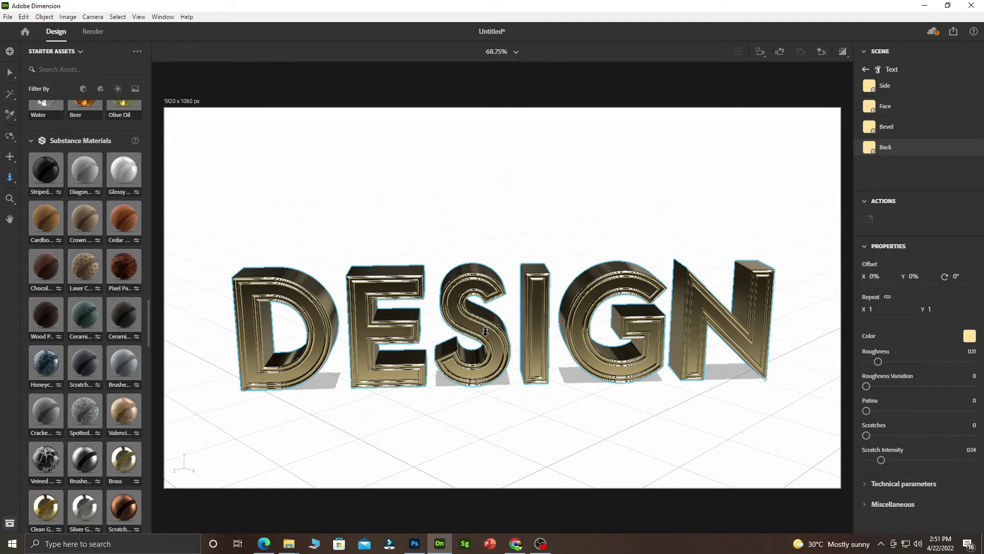
key("1")
left_click_drag(485, 331, 482, 296)
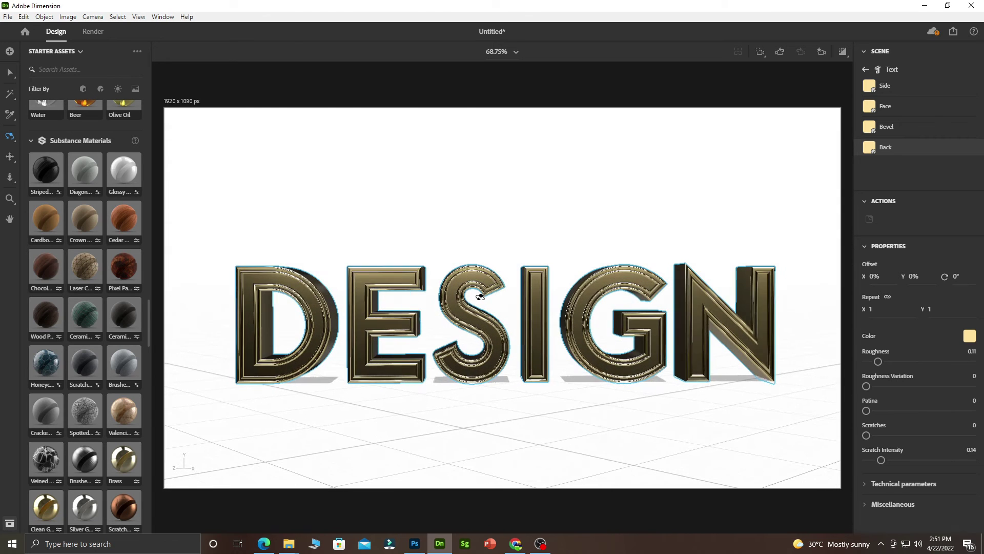
key("3")
left_click_drag(485, 288, 484, 285)
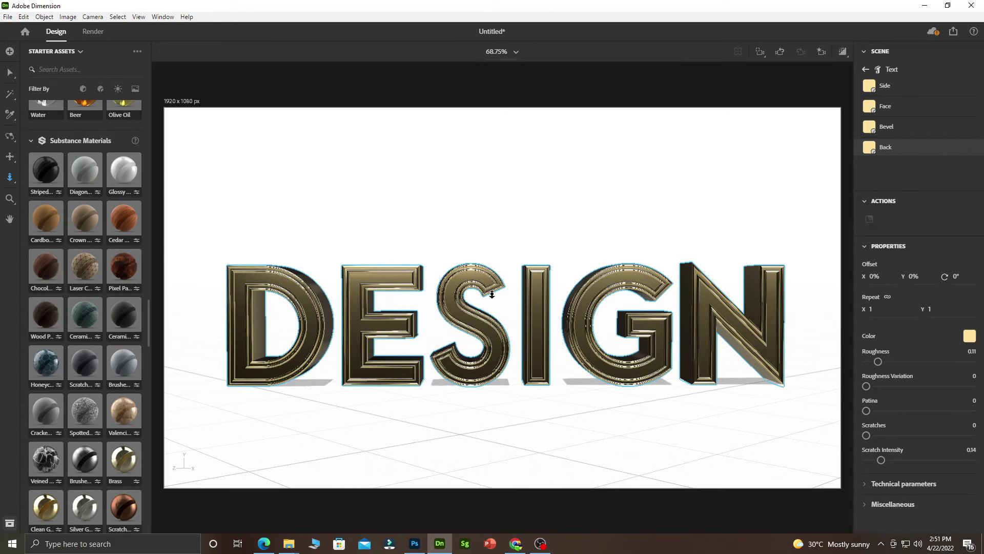
left_click_drag(472, 288, 472, 291)
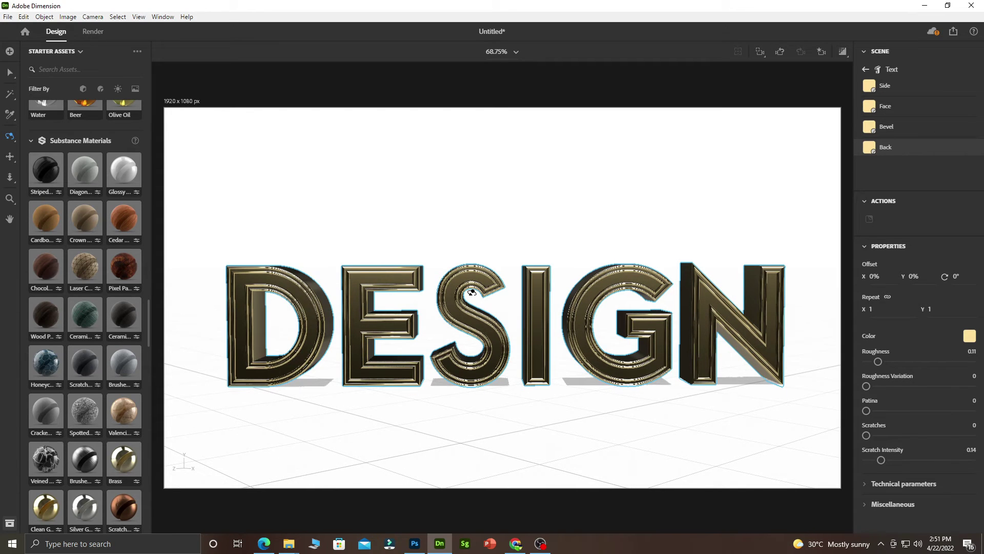
left_click(843, 53)
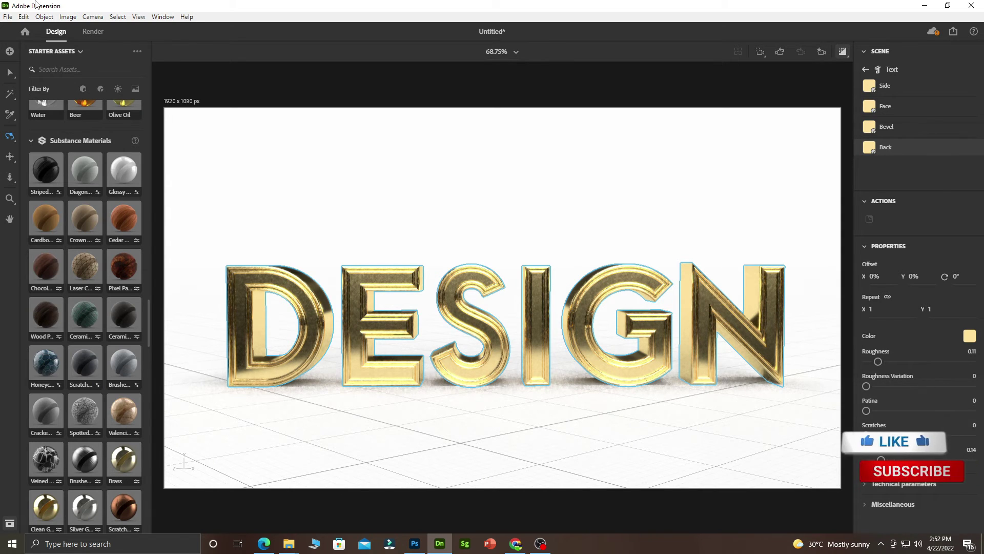
Step: In the Render workspace, tick All views and keep View 1 included
left_click(90, 33)
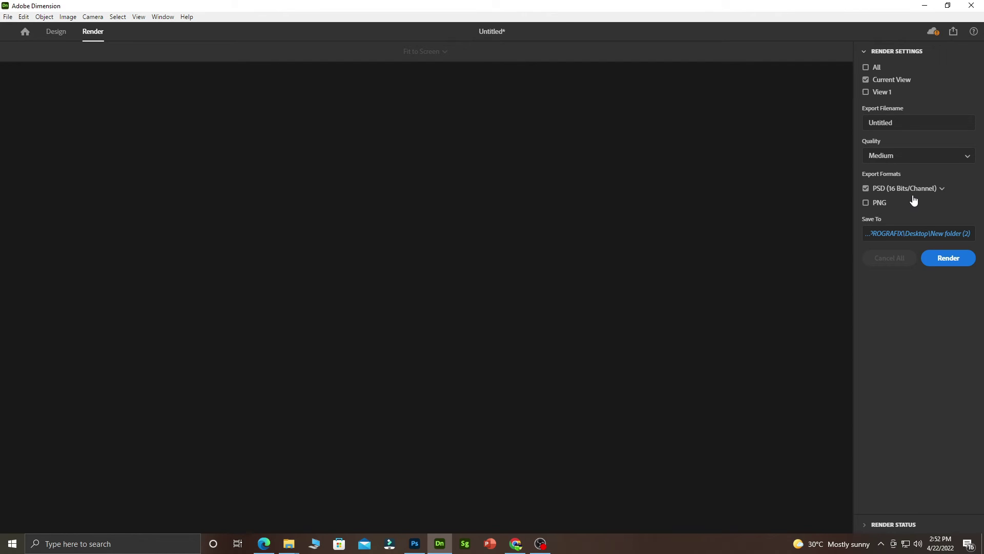
left_click(866, 68)
left_click(866, 80)
left_click(867, 94)
left_click(866, 93)
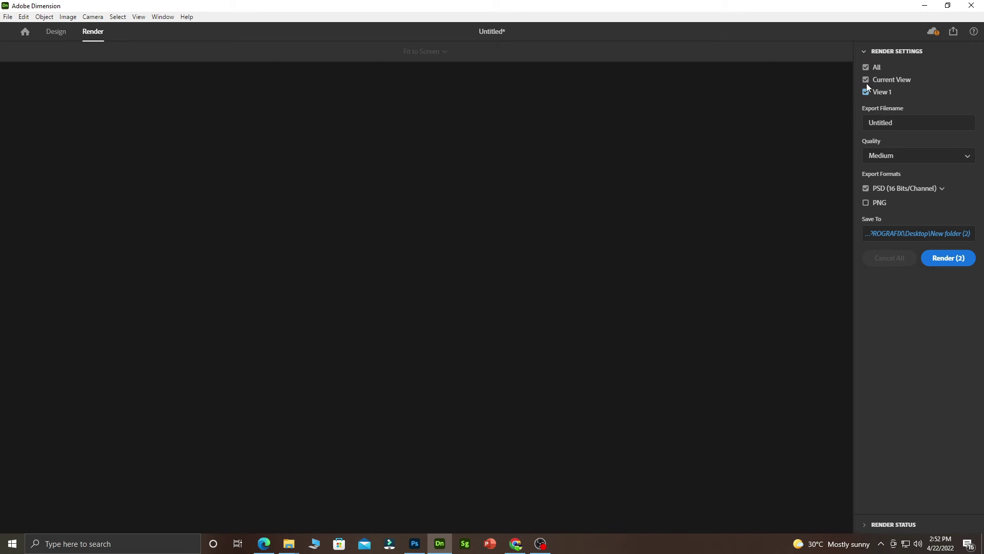
Step: Render the views as PSD, replacing the existing View 1 file in New folder (2)
left_click(943, 260)
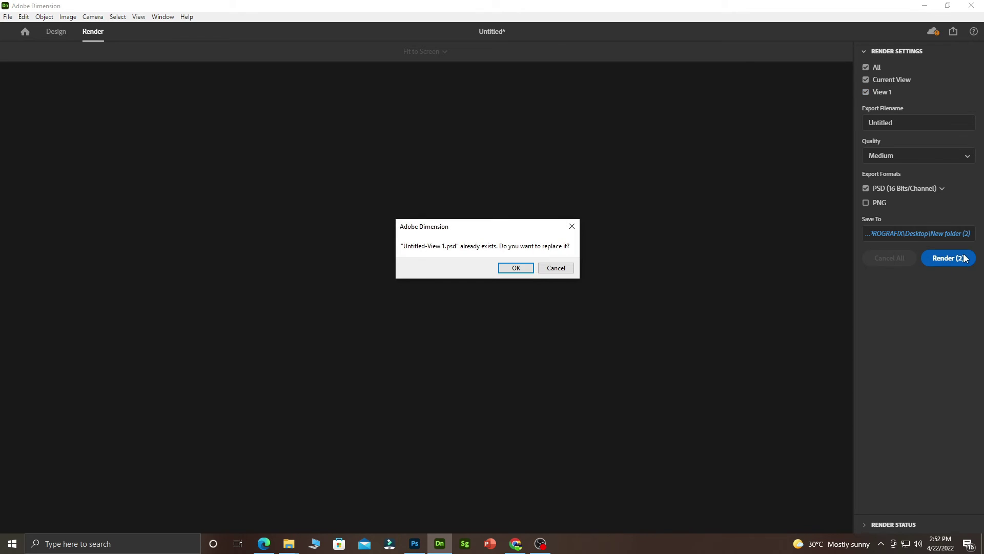
left_click(515, 268)
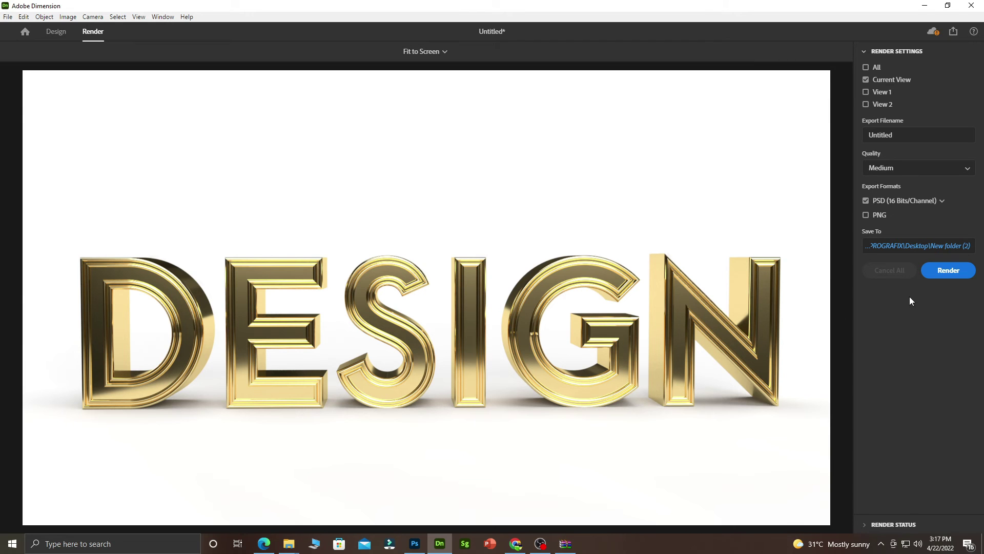
left_click(901, 251)
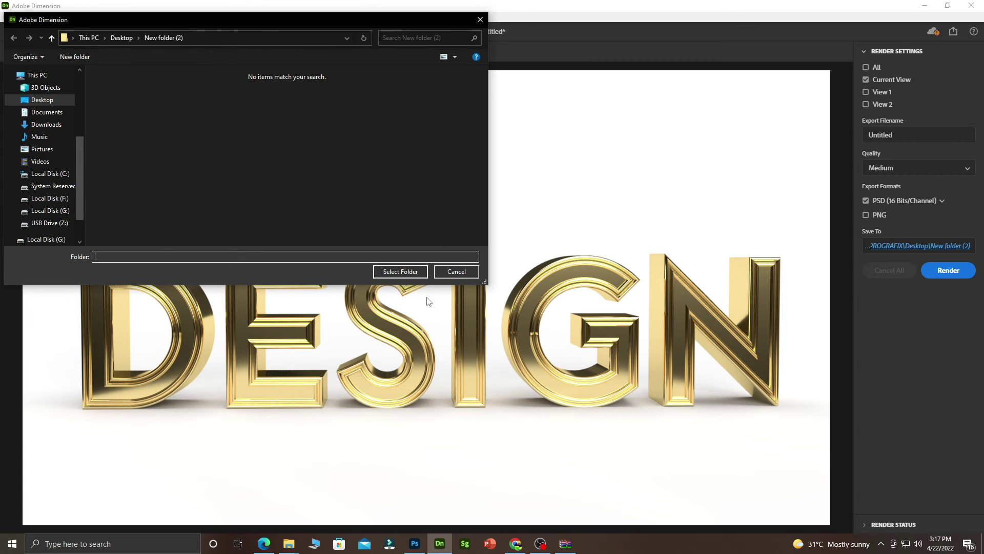
left_click(474, 273)
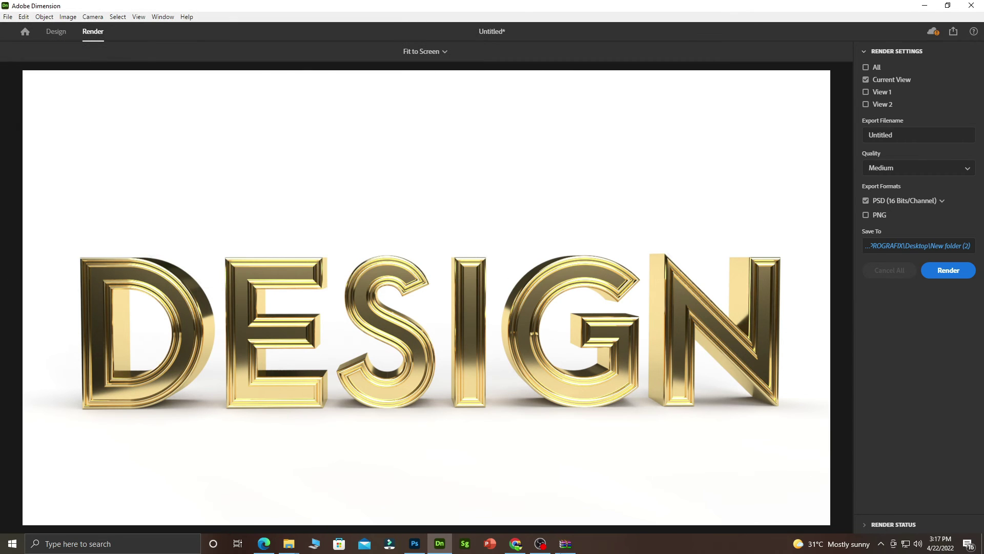
Step: Open Desktop\New folder (2) in File Explorer and open the Untitled-Current View PSD
left_click(288, 543)
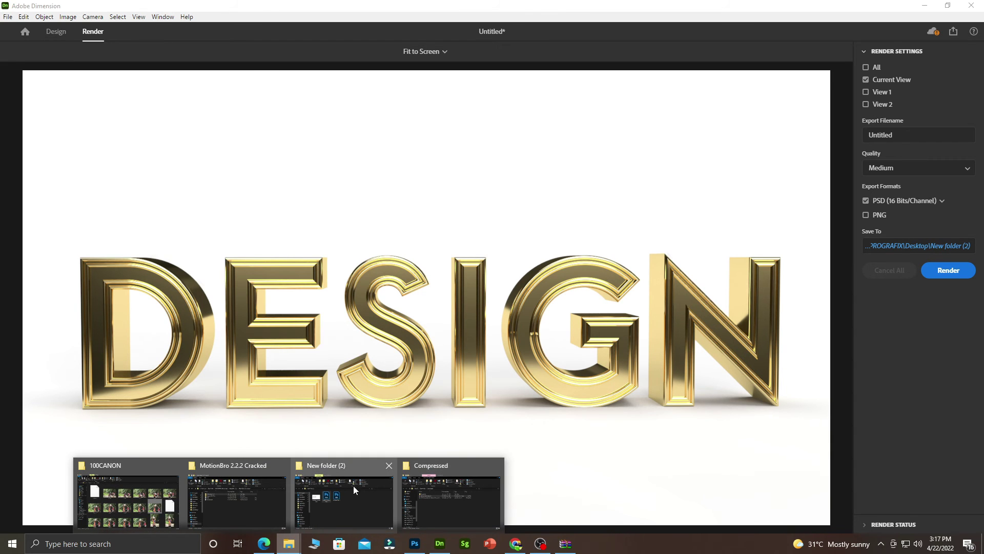
left_click(317, 484)
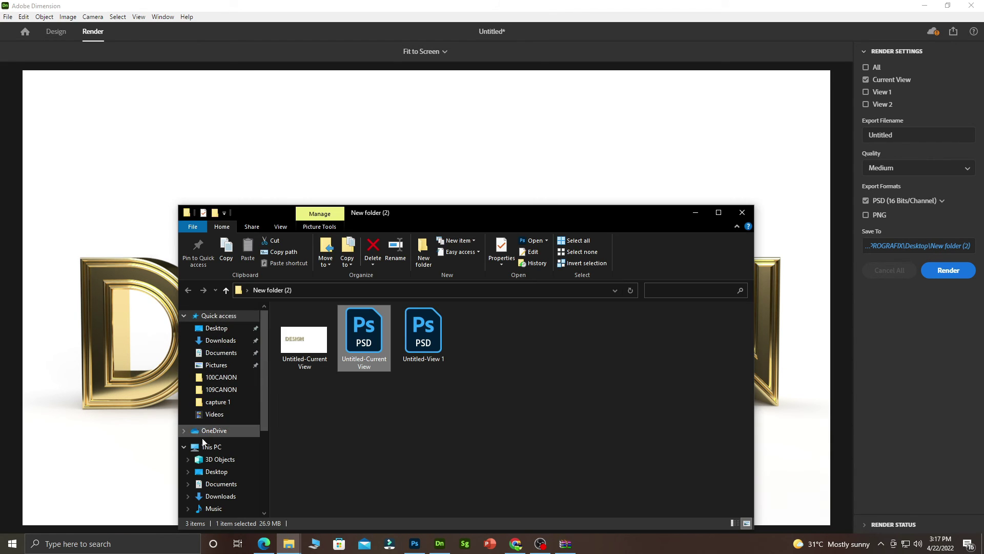
left_click(217, 471)
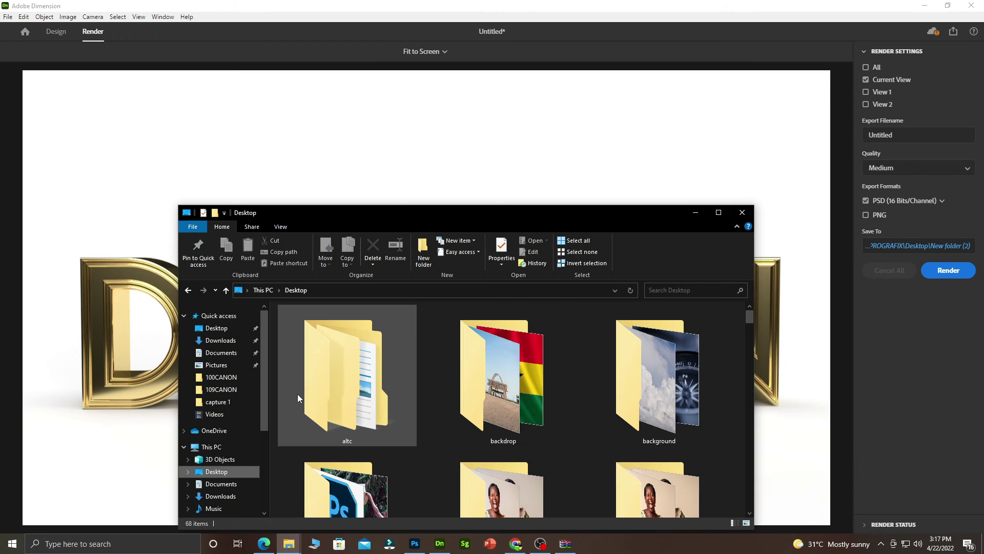
scroll(491, 462, "down", 3)
scroll(493, 462, "down", 2)
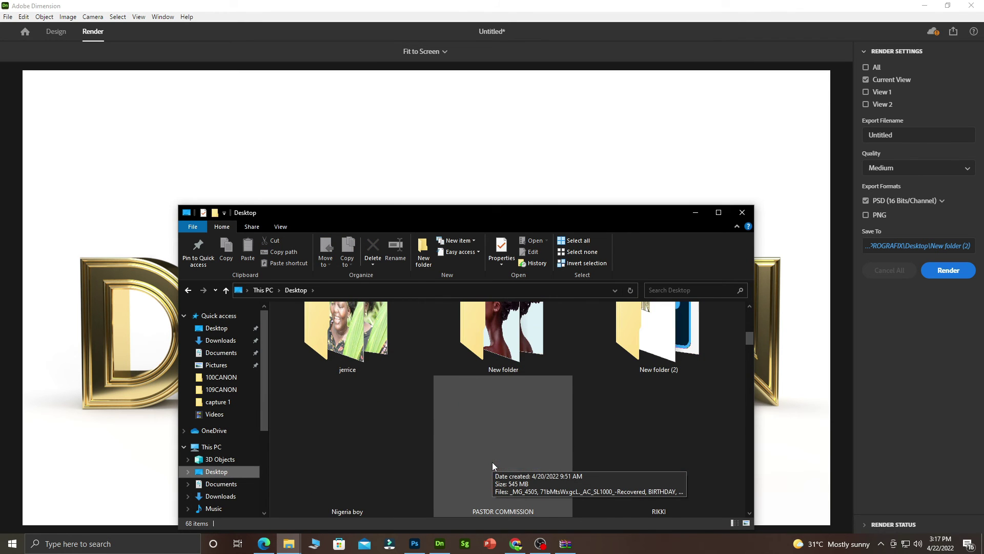
double_click(623, 342)
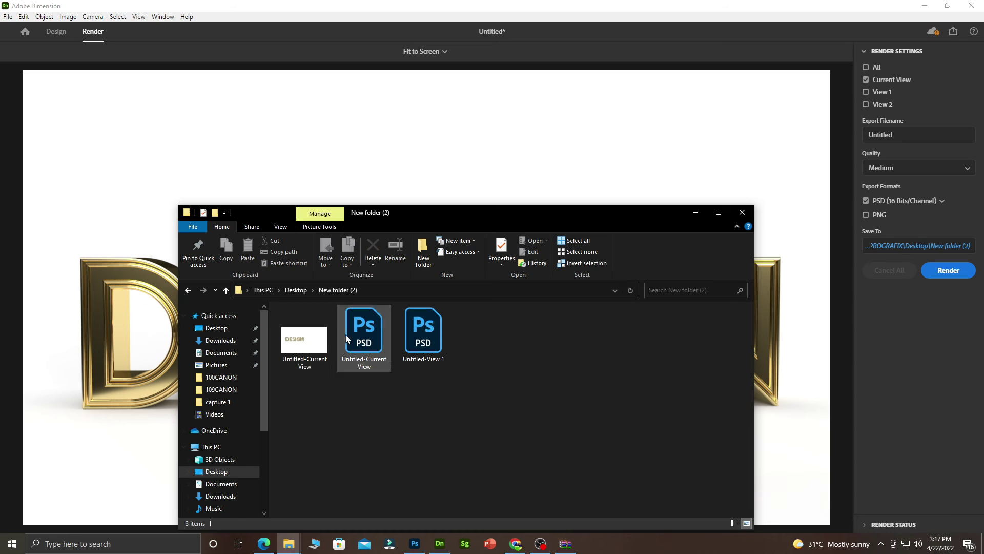
left_click_drag(425, 212, 454, 100)
left_click(391, 231)
Step: Open the PSD keeping its embedded profile, and hide the Background Color layer
key("alt+Tab")
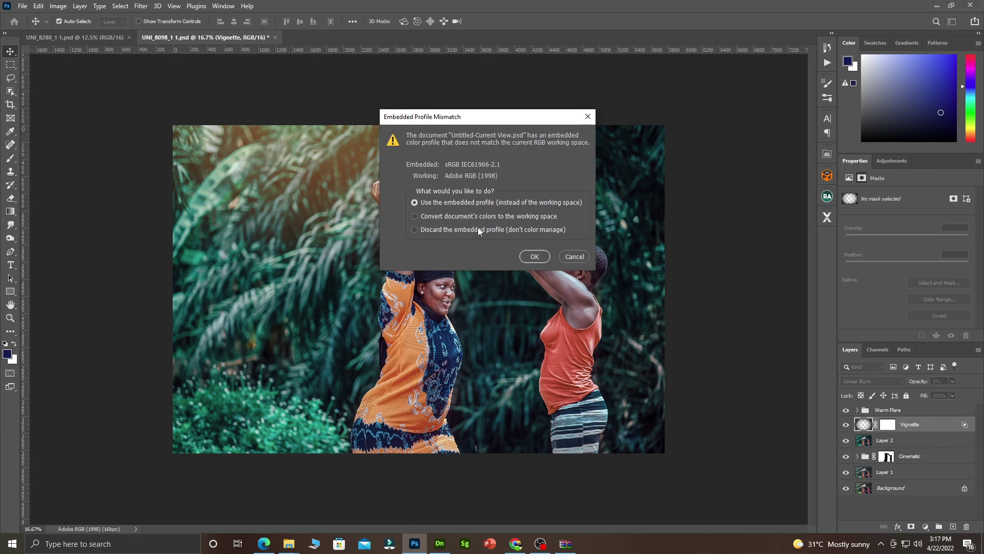
left_click(533, 258)
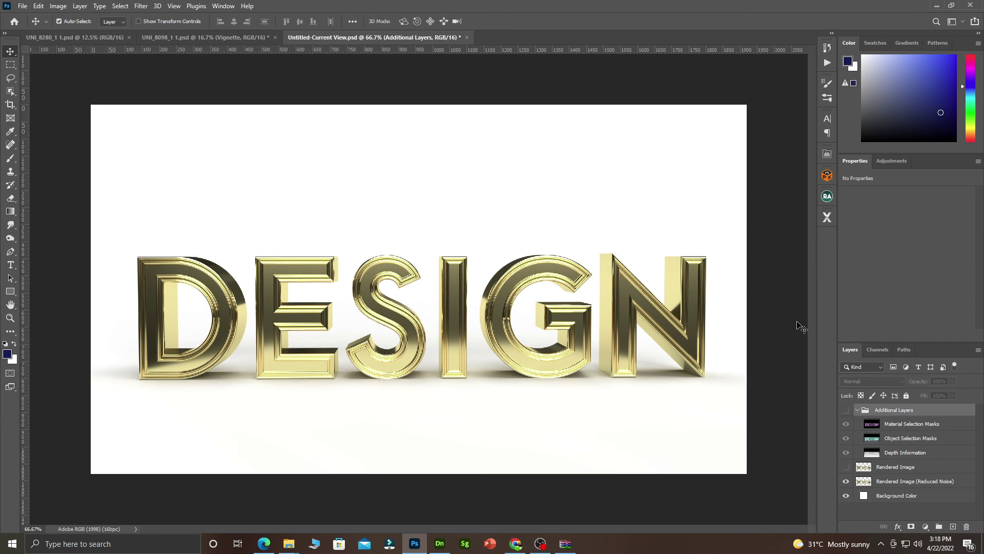
left_click(846, 495)
Step: Move the DESIGN render up slightly, then try resizing it but cancel the transform
left_click_drag(458, 313, 465, 286)
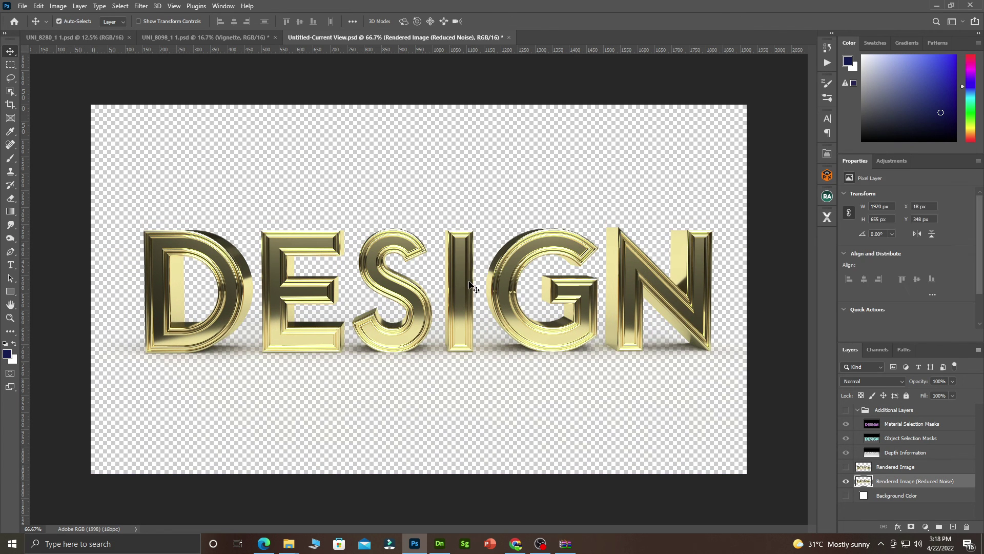
key("ctrl+t")
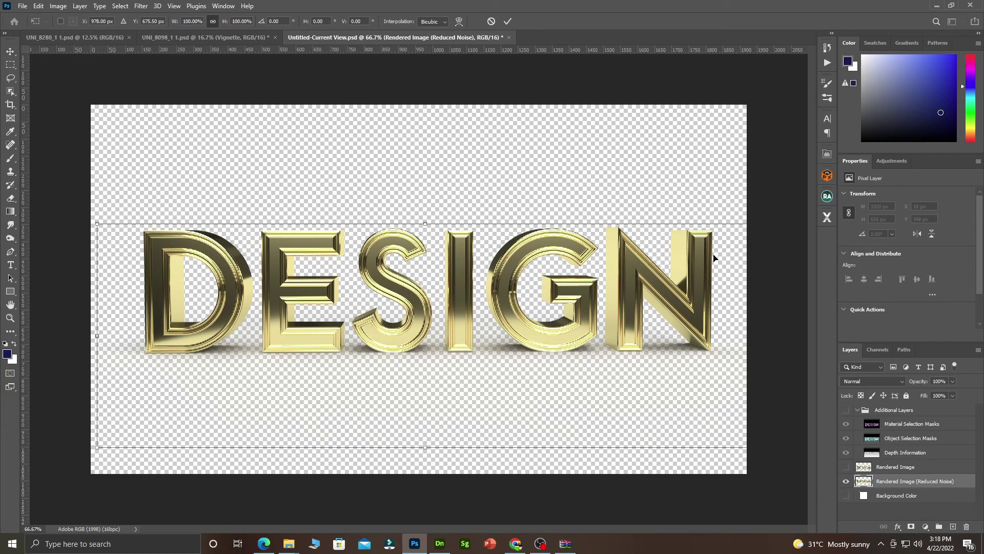
left_click_drag(95, 224, 380, 317)
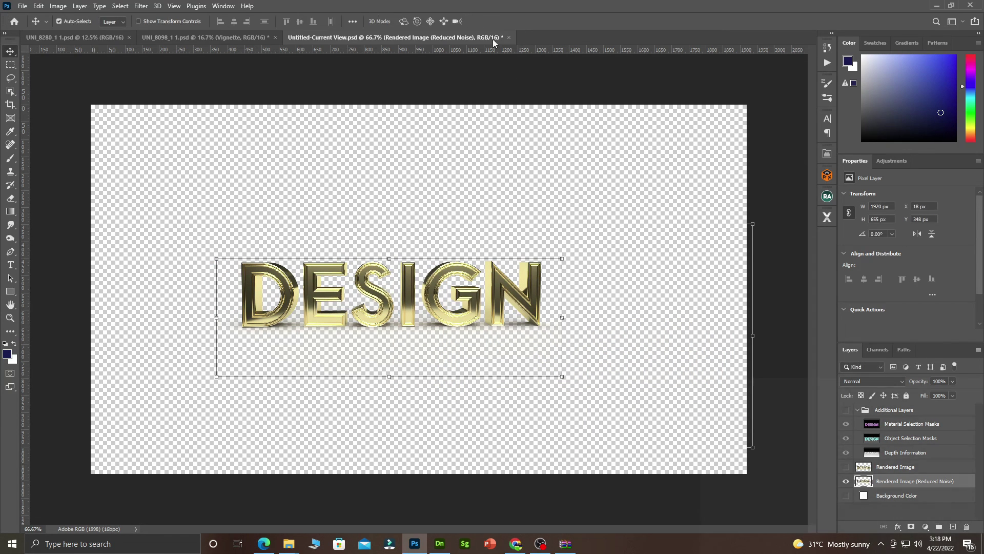
left_click(490, 21)
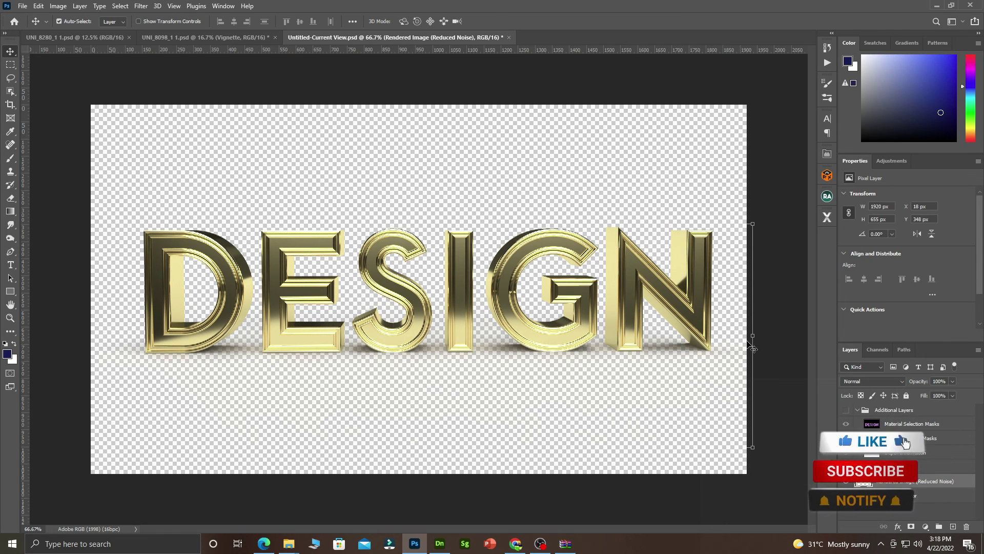
Step: Show the white Background Color layer again and add a Solid Color fill layer
left_click(905, 495)
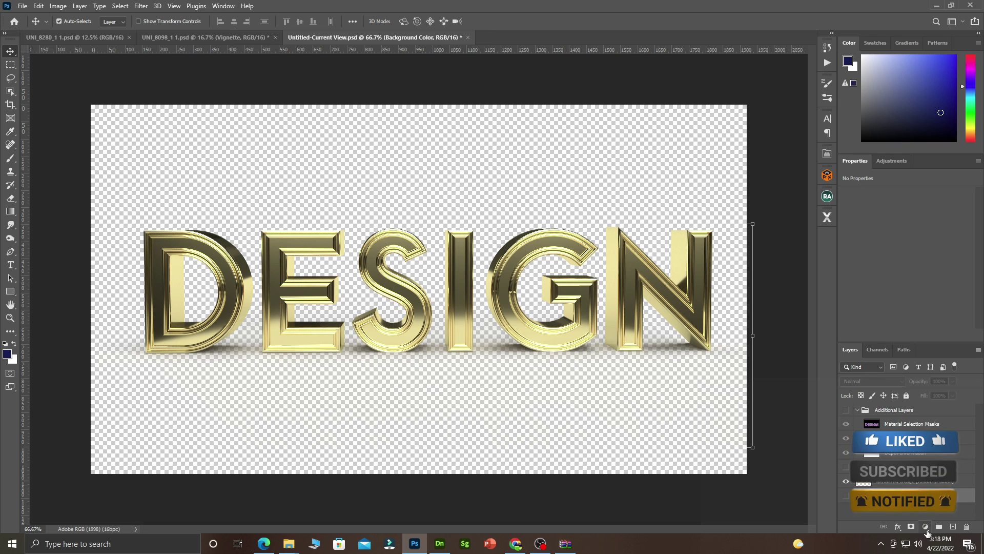
left_click(846, 495)
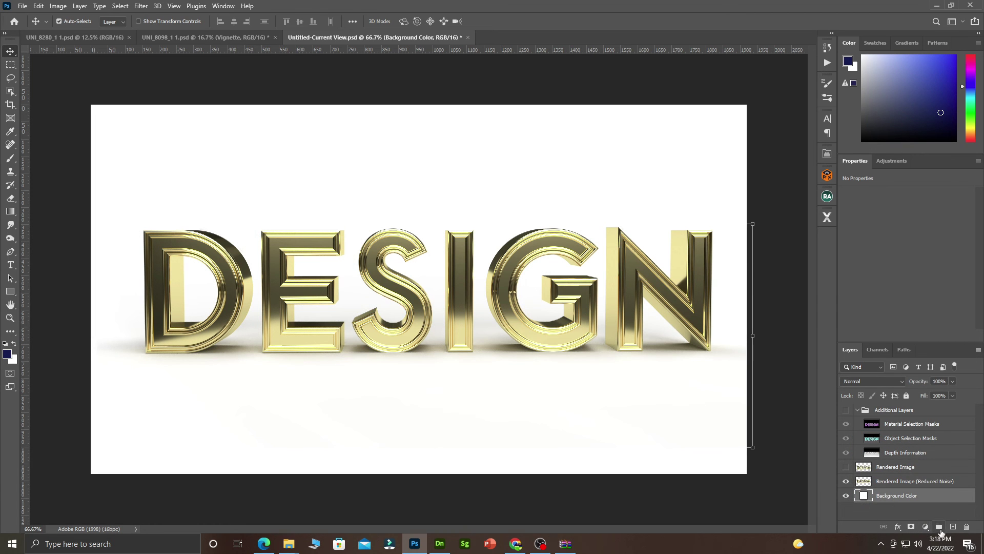
left_click(925, 527)
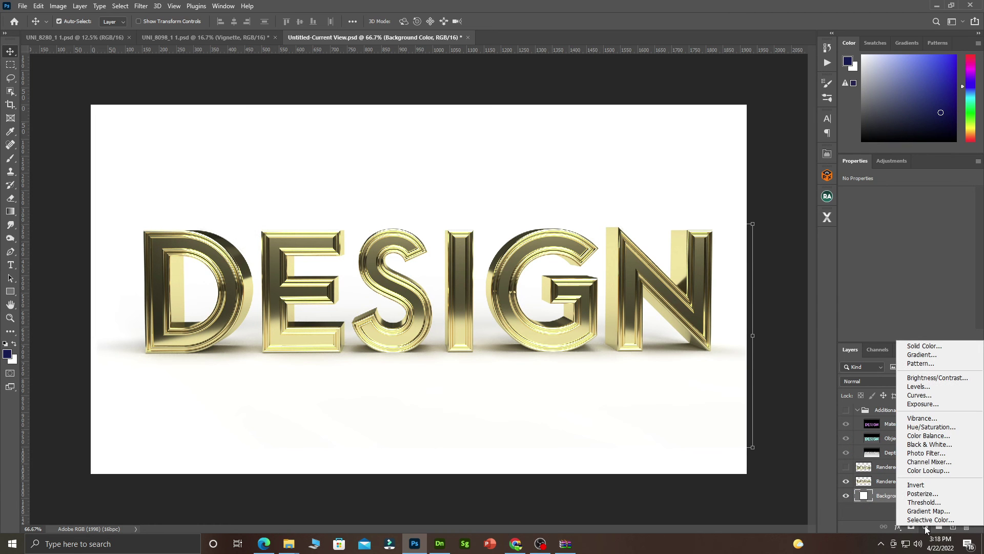
left_click(918, 346)
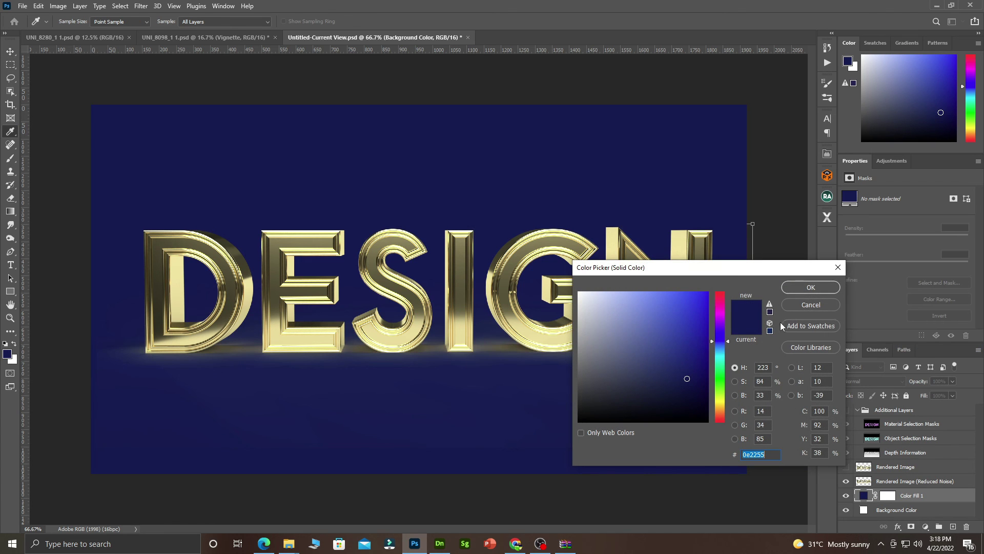
Step: Try fill colours from crimson, pale gold, lilac and white to pale grey-cyan #d7e6e7
left_click_drag(720, 350, 724, 300)
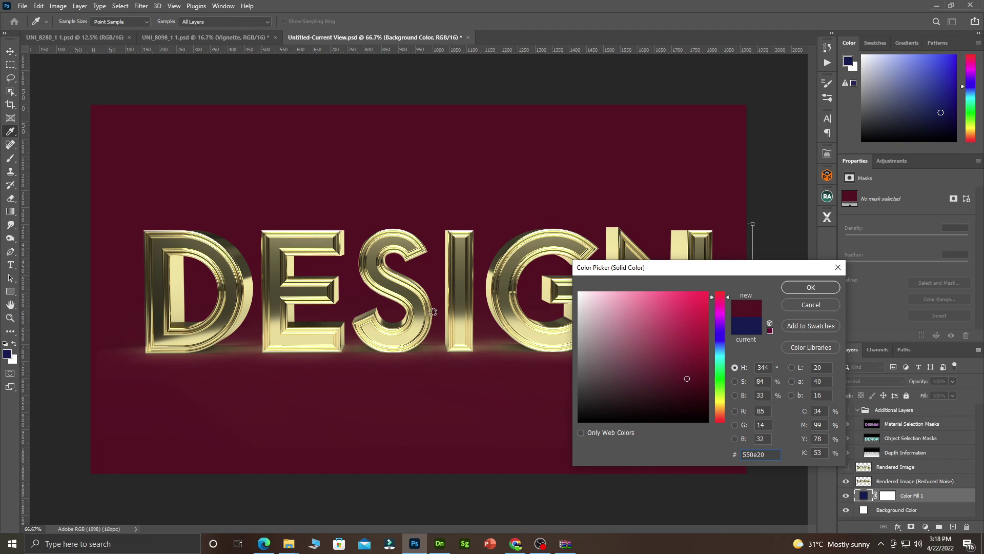
left_click_drag(431, 314, 382, 338)
left_click_drag(701, 329, 619, 299)
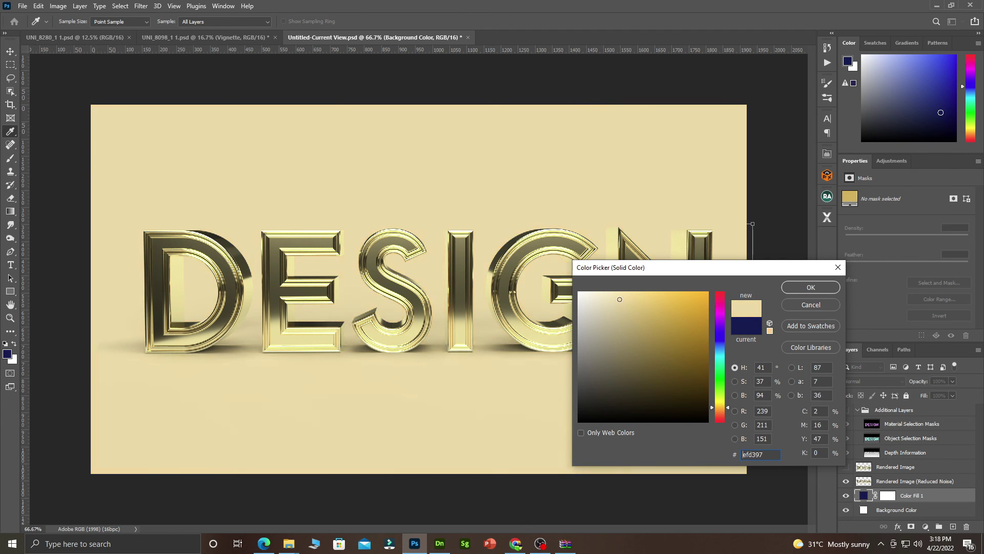
left_click(719, 322)
left_click(575, 331)
left_click_drag(575, 330, 558, 283)
left_click_drag(721, 339, 720, 355)
left_click(601, 298)
left_click(587, 303)
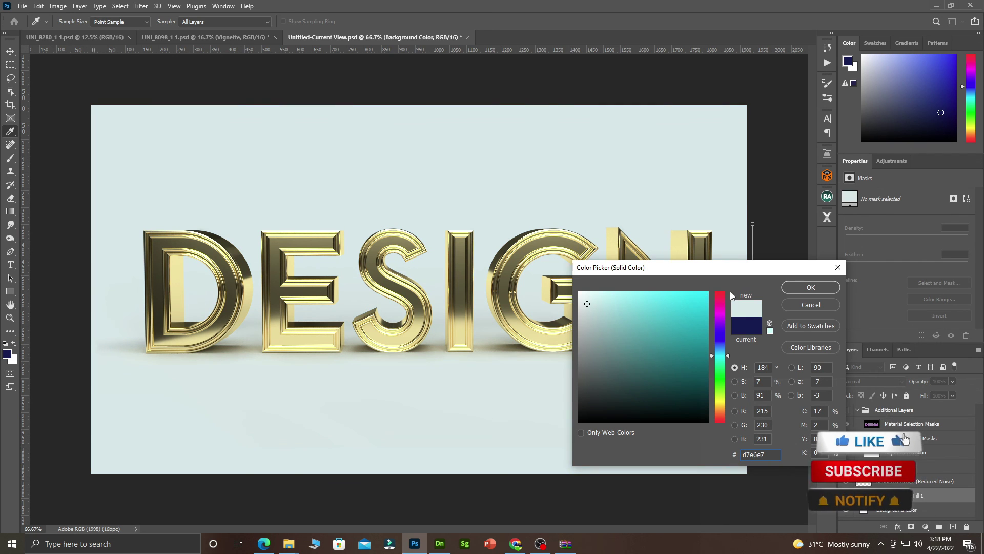
left_click(820, 308)
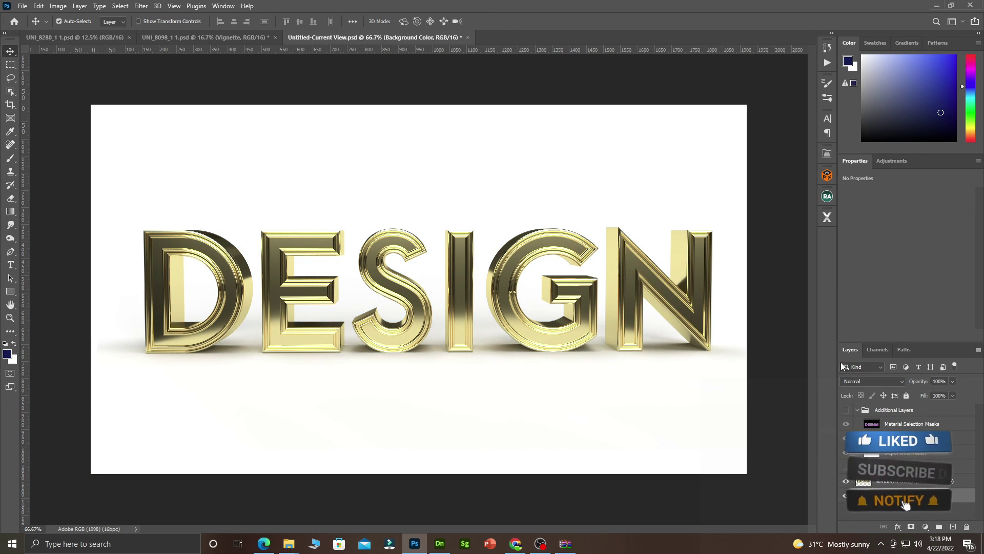